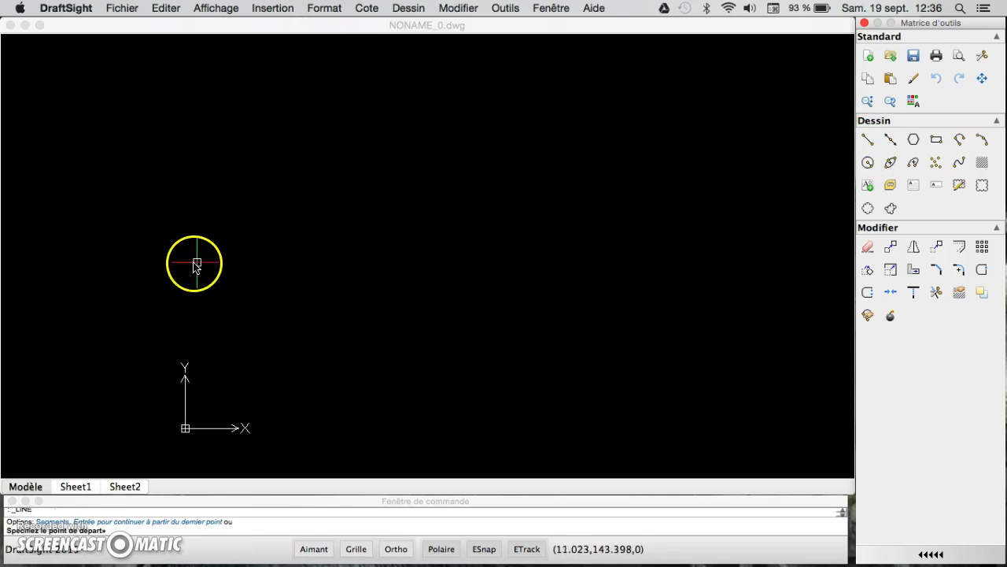
# Step: Draw a horizontal line about 501 units long across the middle of the drawing
pyautogui.click(169, 258)
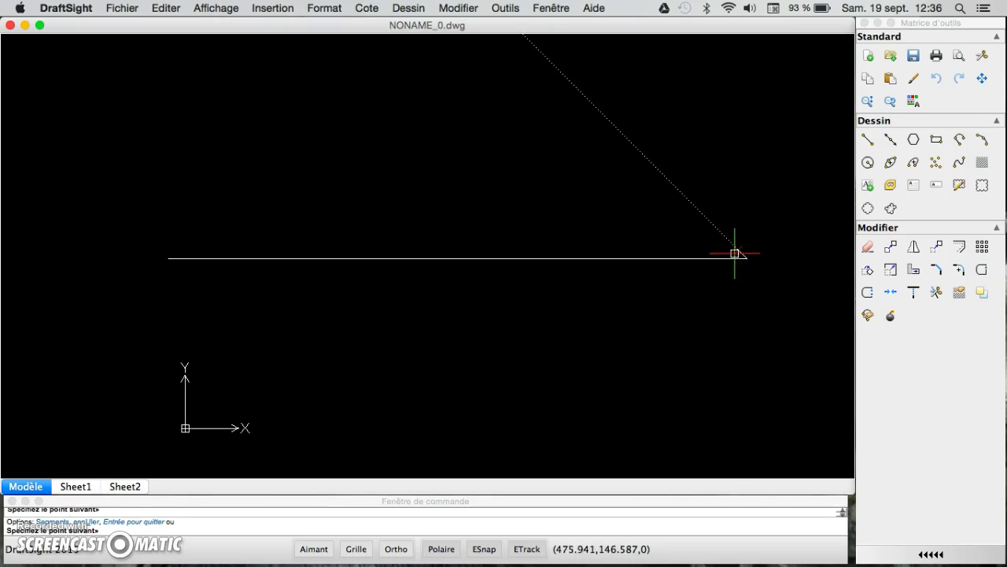
pyautogui.click(744, 254)
pyautogui.press('Escape')
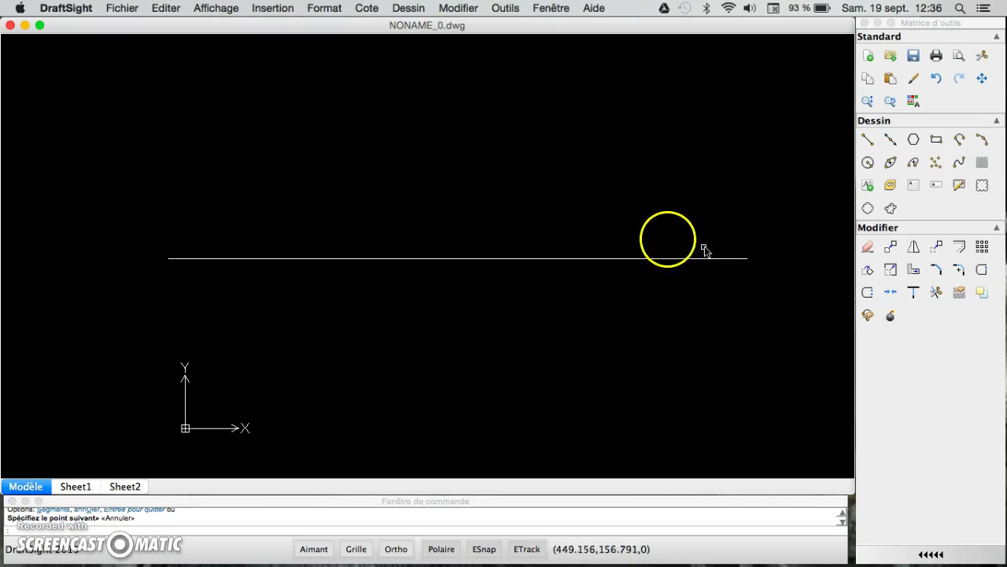
# Step: Load the CENTER line style from mm.lin into the drawing
pyautogui.click(326, 9)
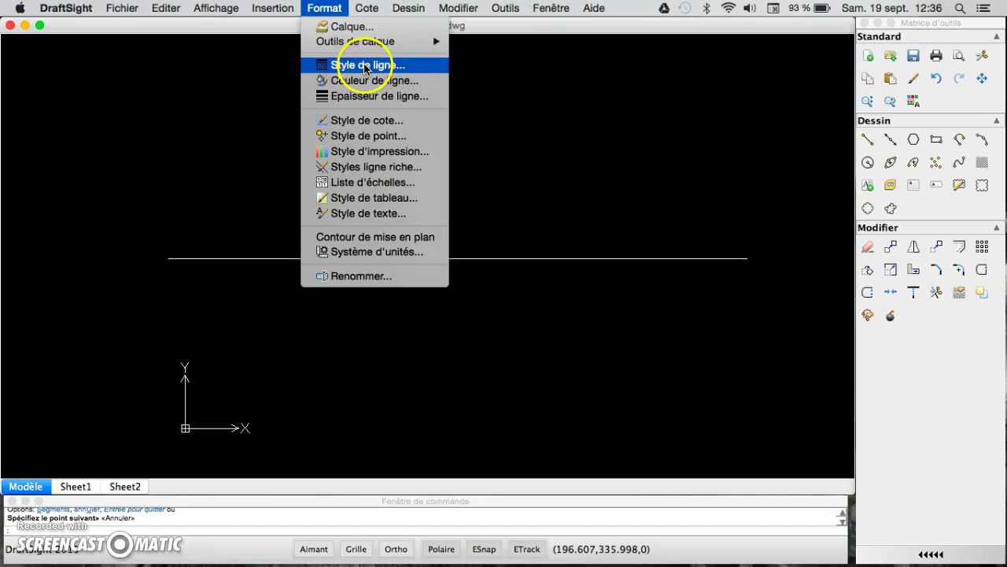
pyautogui.click(366, 67)
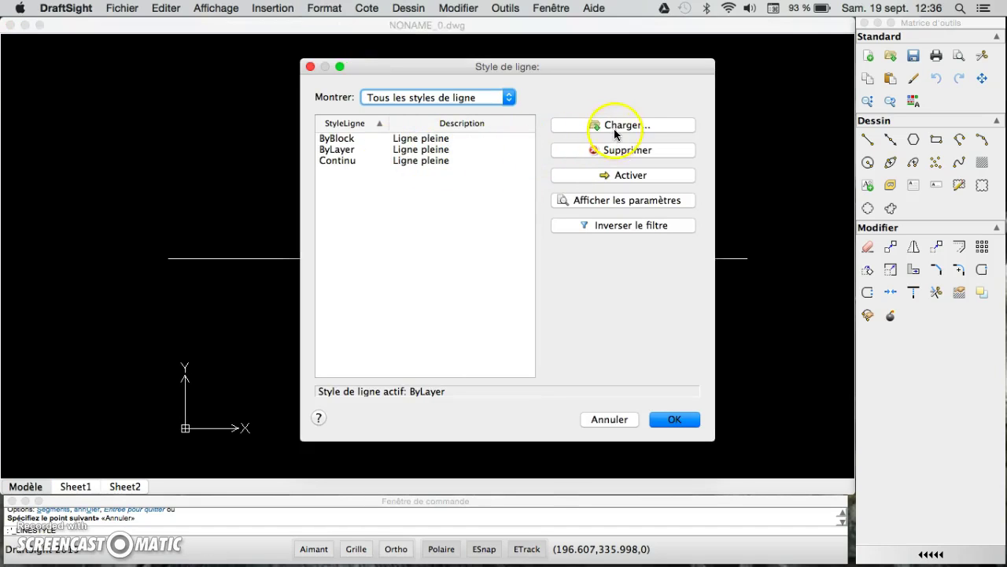
pyautogui.click(615, 133)
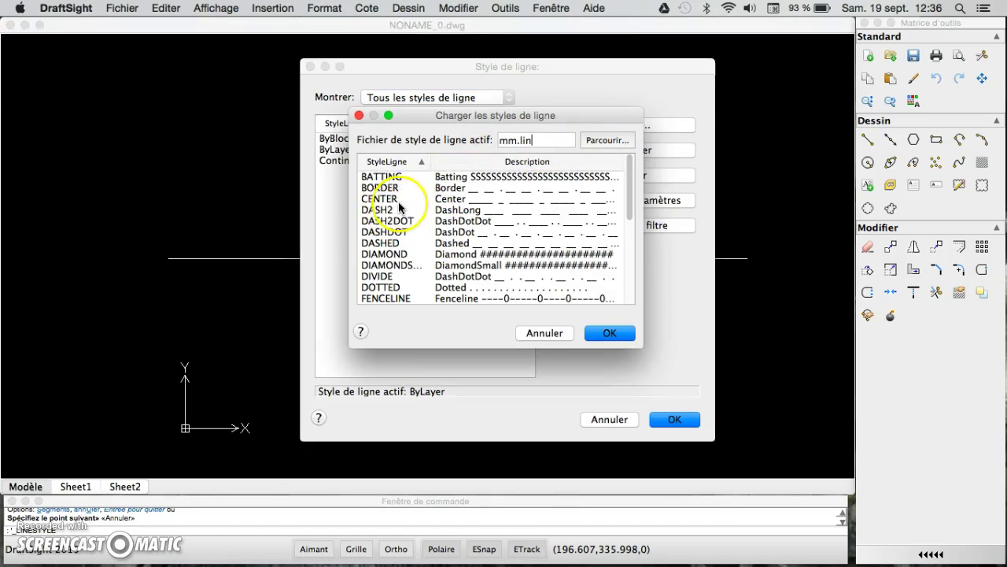
pyautogui.click(398, 199)
pyautogui.click(611, 334)
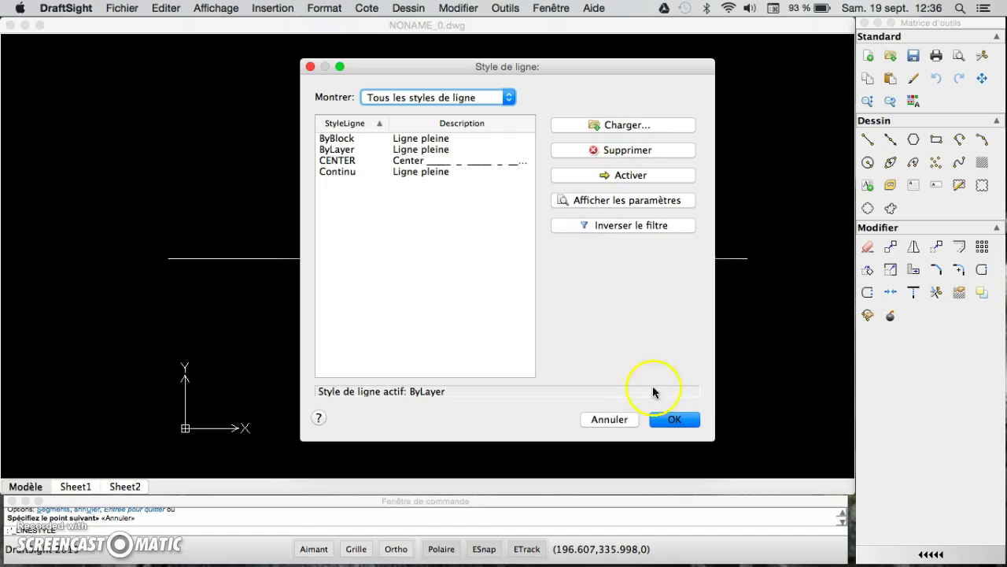
pyautogui.click(676, 420)
# Step: Assign the CENTER line style to the horizontal line
pyautogui.click(488, 258)
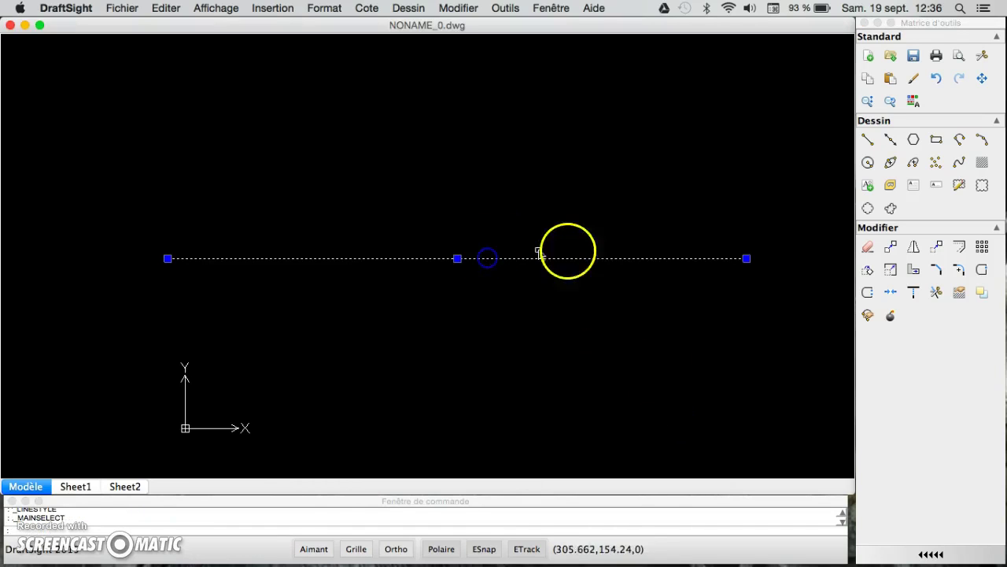
pyautogui.click(913, 100)
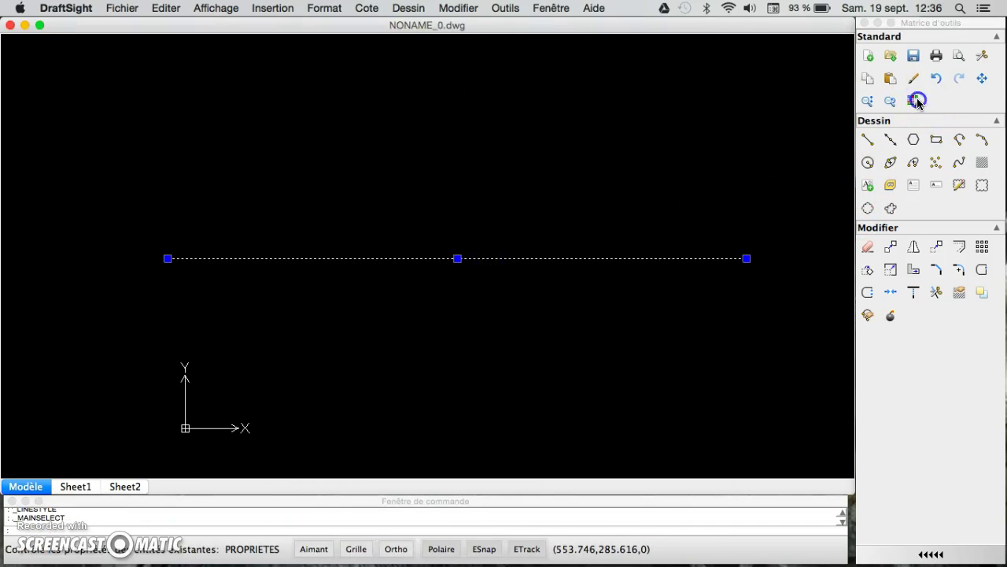
pyautogui.click(152, 194)
pyautogui.click(139, 222)
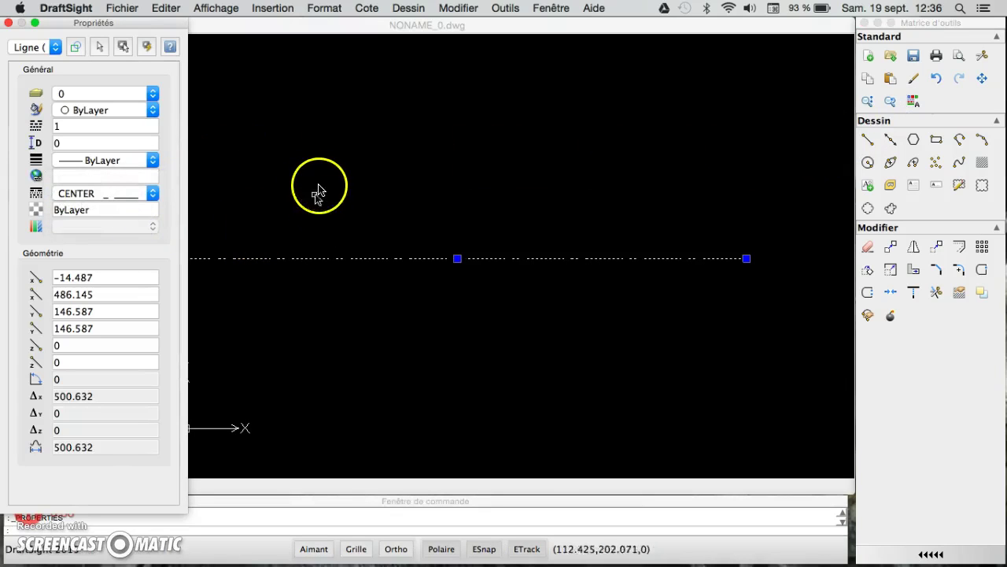
pyautogui.press('Escape')
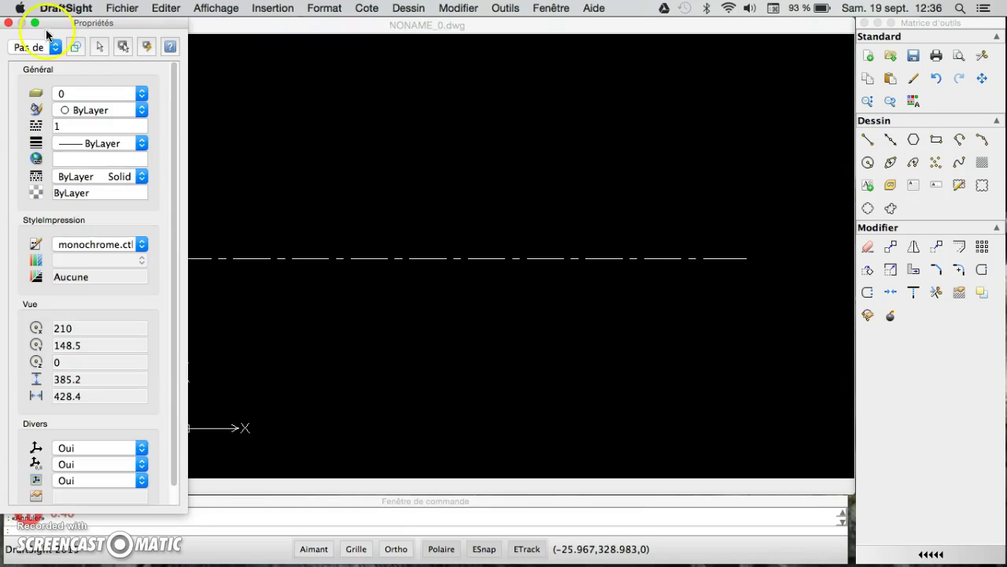
pyautogui.click(9, 24)
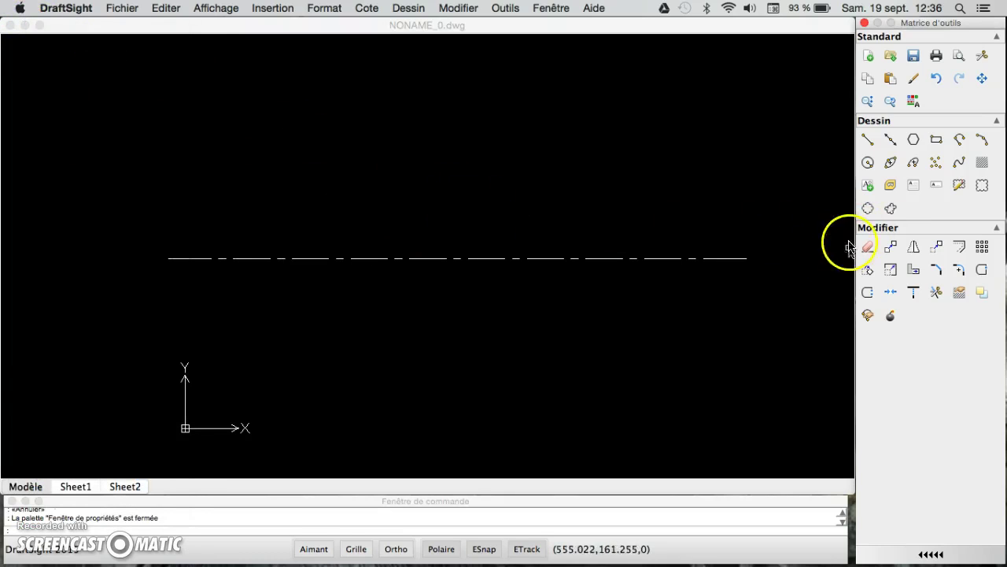
# Step: Copy the horizontal centre line 8 units above and 8 units below the original
pyautogui.click(556, 260)
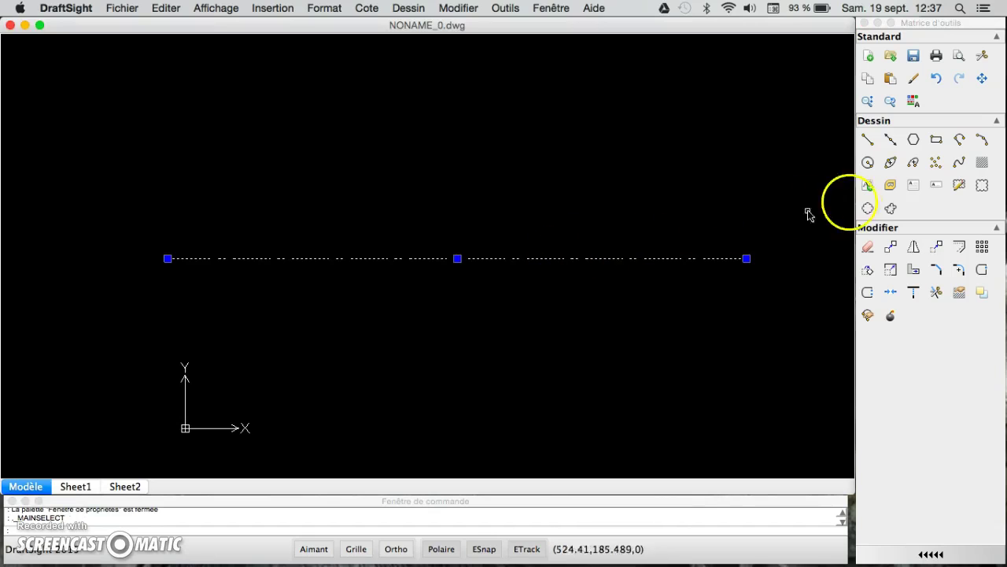
pyautogui.click(891, 249)
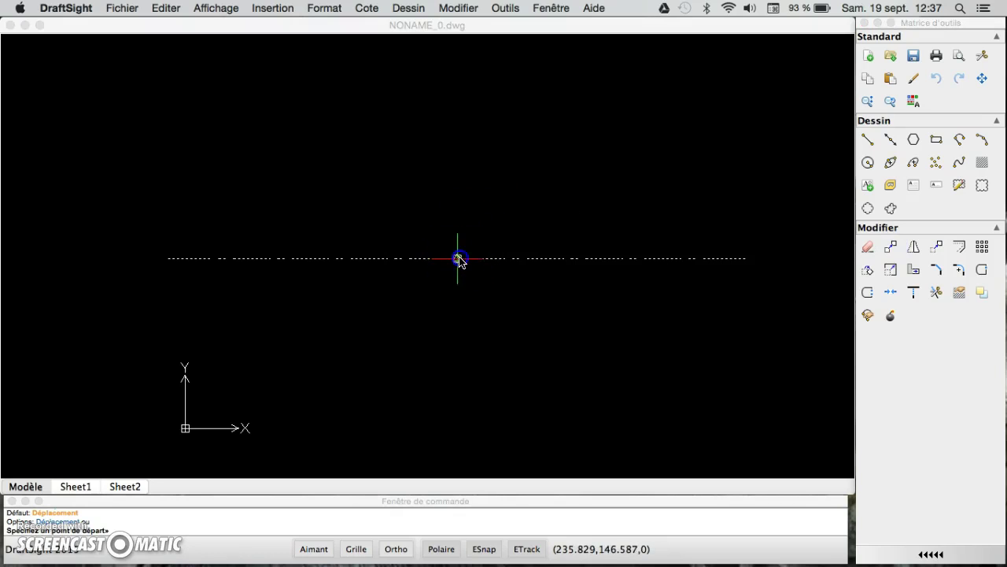
pyautogui.click(459, 260)
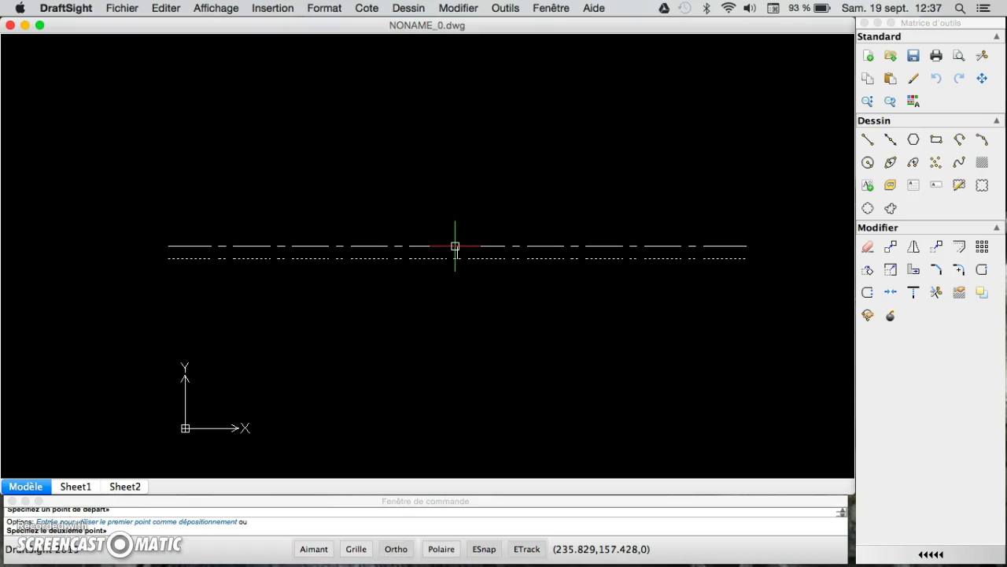
pyautogui.click(457, 249)
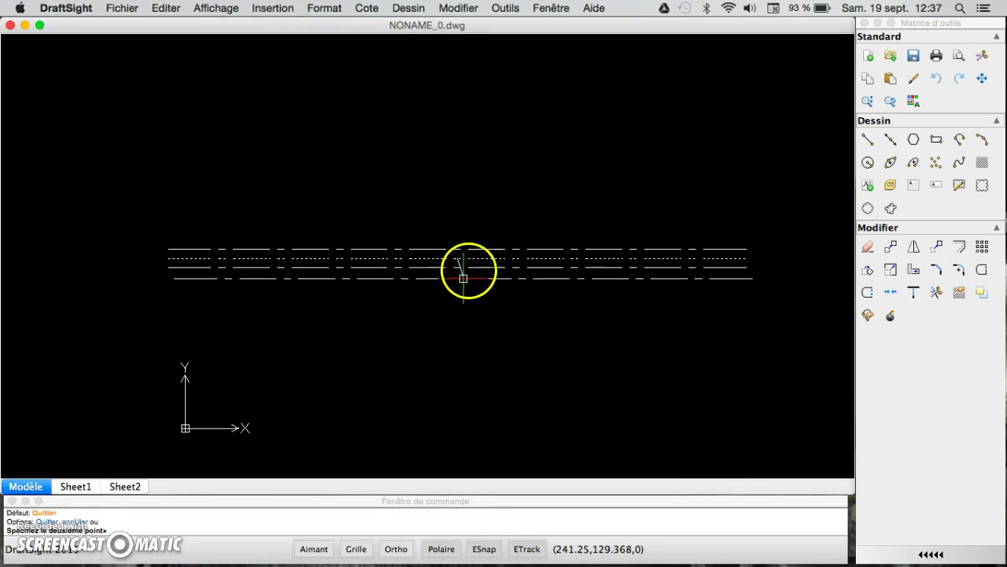
pyautogui.press('Escape')
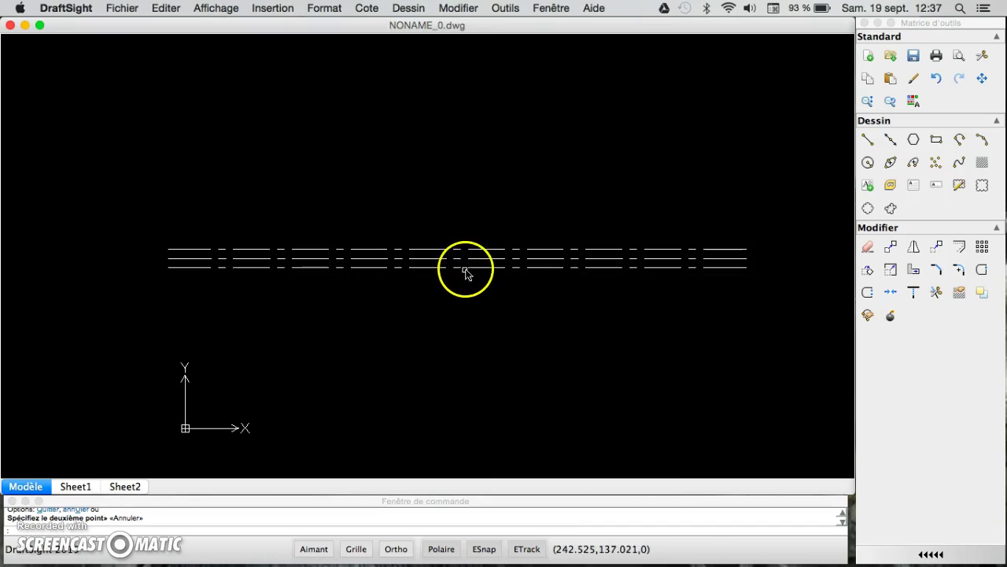
# Step: Change the line style of the lower horizontal copy to Continu
pyautogui.click(465, 269)
pyautogui.click(440, 270)
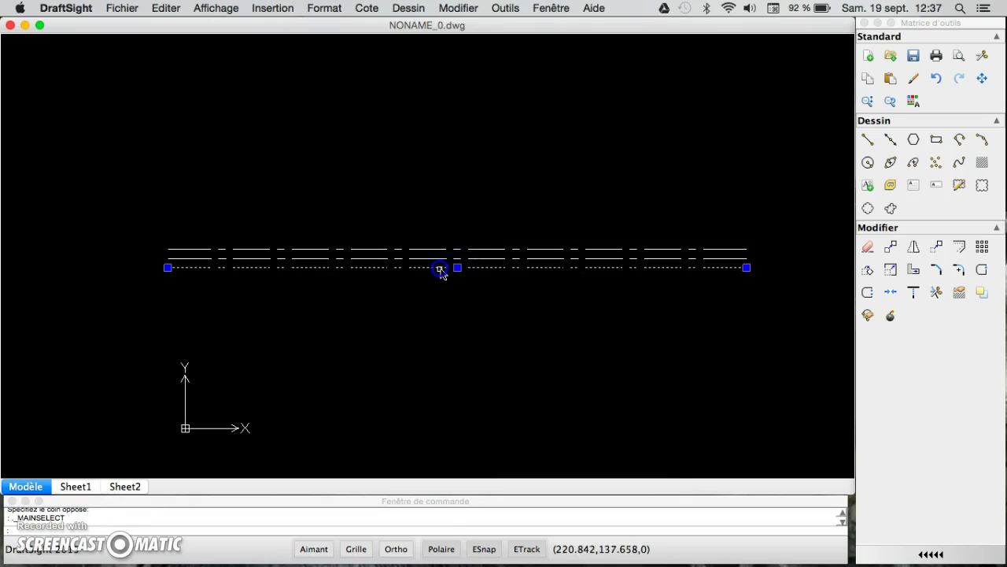
pyautogui.click(911, 101)
pyautogui.click(154, 195)
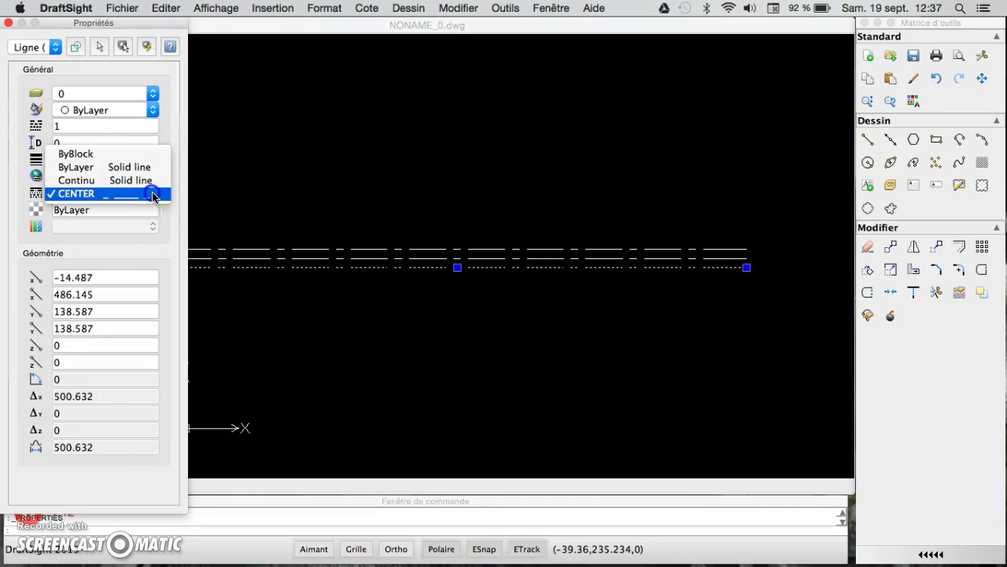
pyautogui.click(134, 180)
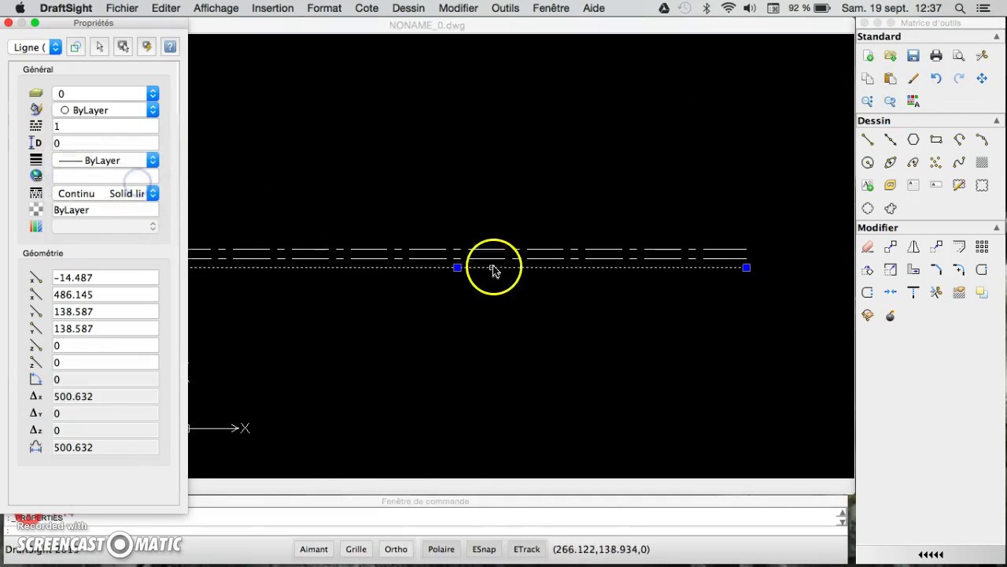
# Step: Change the line style of the upper horizontal copy to Continu and close the properties palette
pyautogui.click(470, 250)
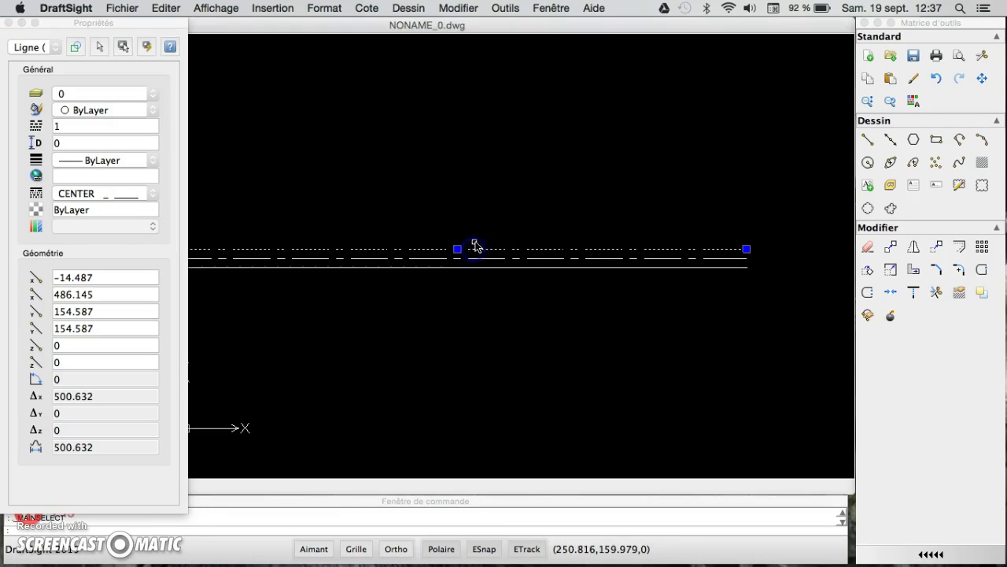
pyautogui.click(154, 189)
pyautogui.click(135, 180)
pyautogui.click(394, 212)
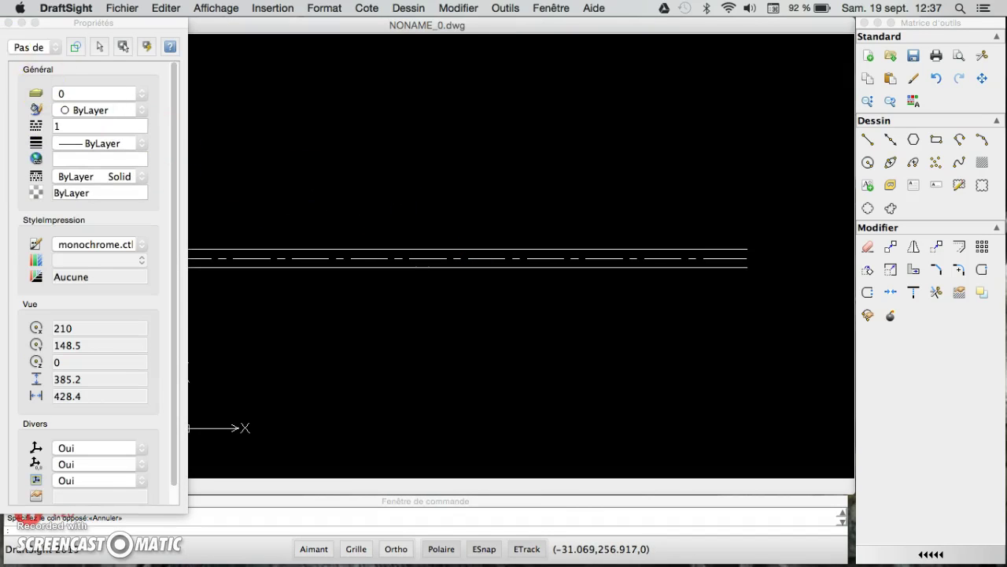
pyautogui.click(8, 23)
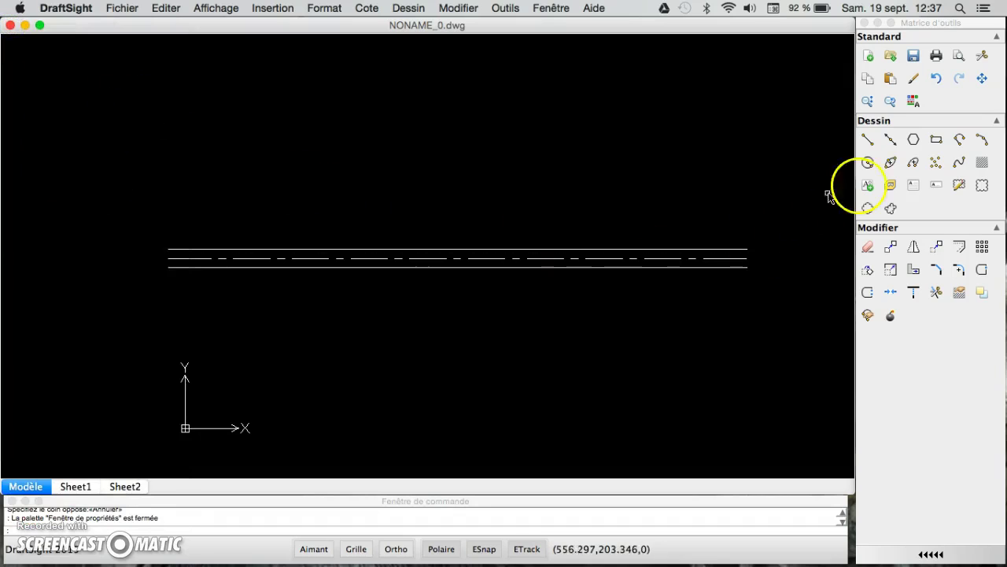
# Step: Draw a vertical line about 300 units long crossing the three horizontal lines near their middle
pyautogui.click(870, 141)
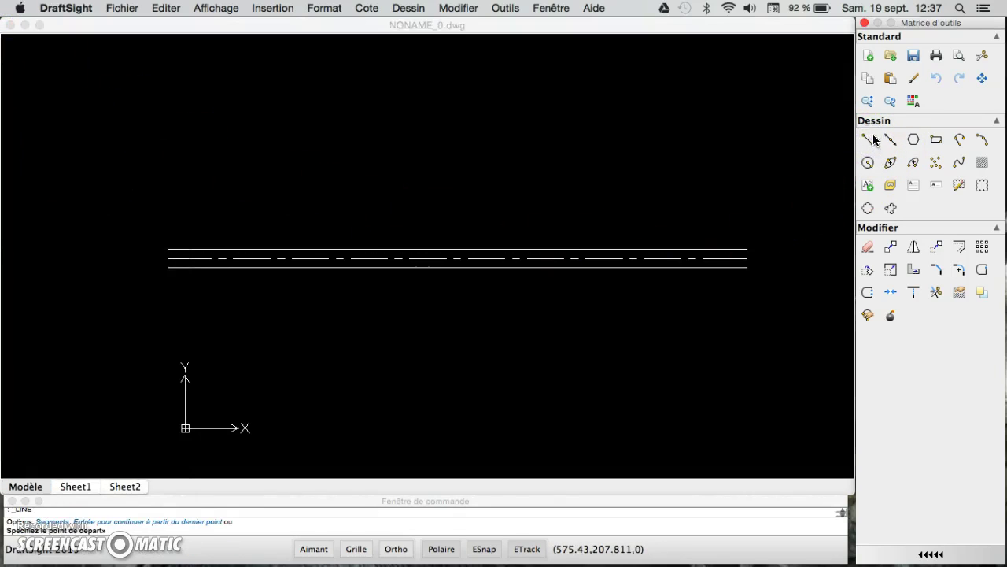
pyautogui.click(439, 83)
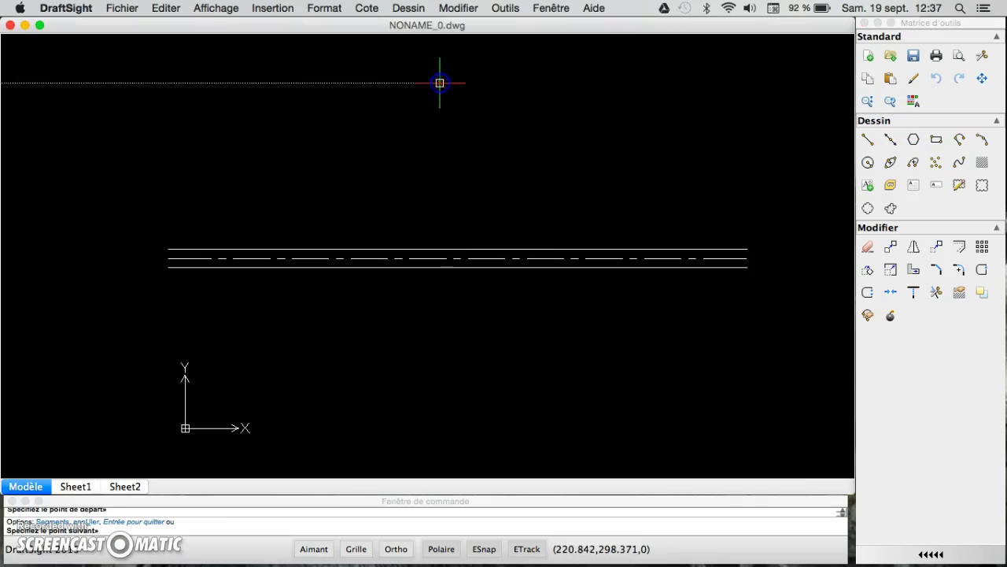
pyautogui.click(438, 430)
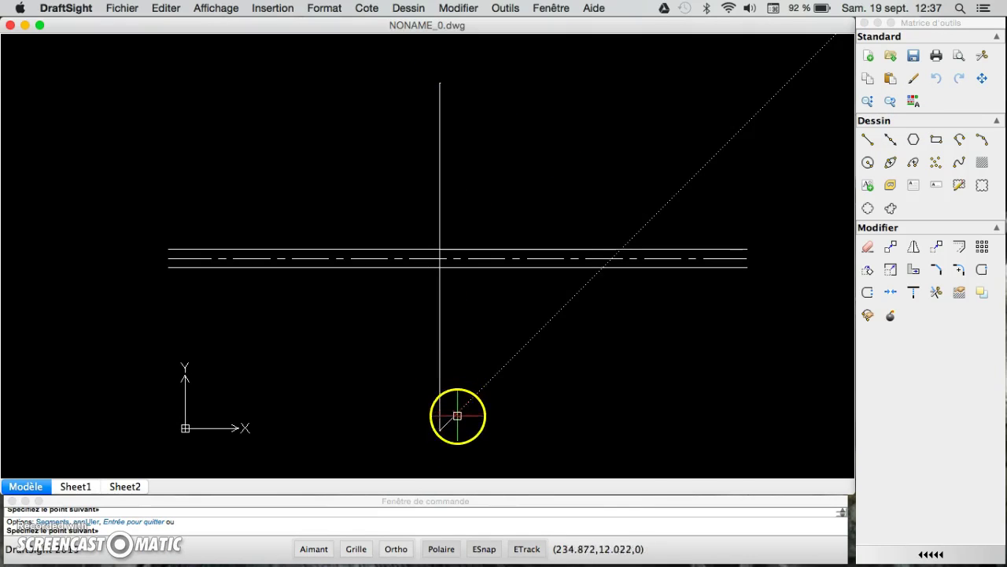
pyautogui.press('Escape')
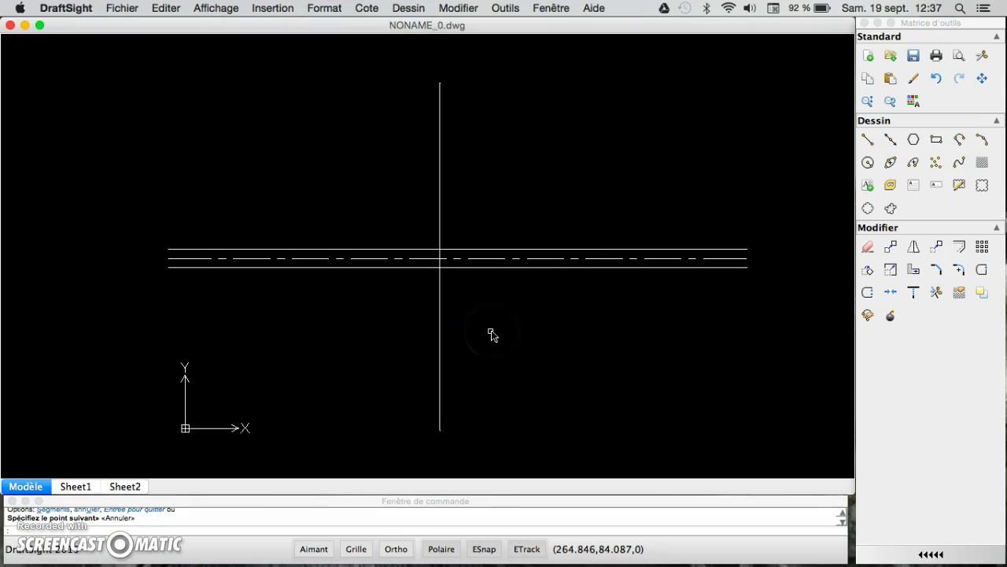
# Step: Assign the CENTER line style to the vertical line and close the properties palette
pyautogui.scroll(3, 492, 334)
pyautogui.click(982, 80)
pyautogui.moveTo(418, 181)
pyautogui.mouseDown()
pyautogui.moveTo(416, 241)
pyautogui.moveTo(445, 312)
pyautogui.mouseUp()
pyautogui.scroll(2, 445, 312)
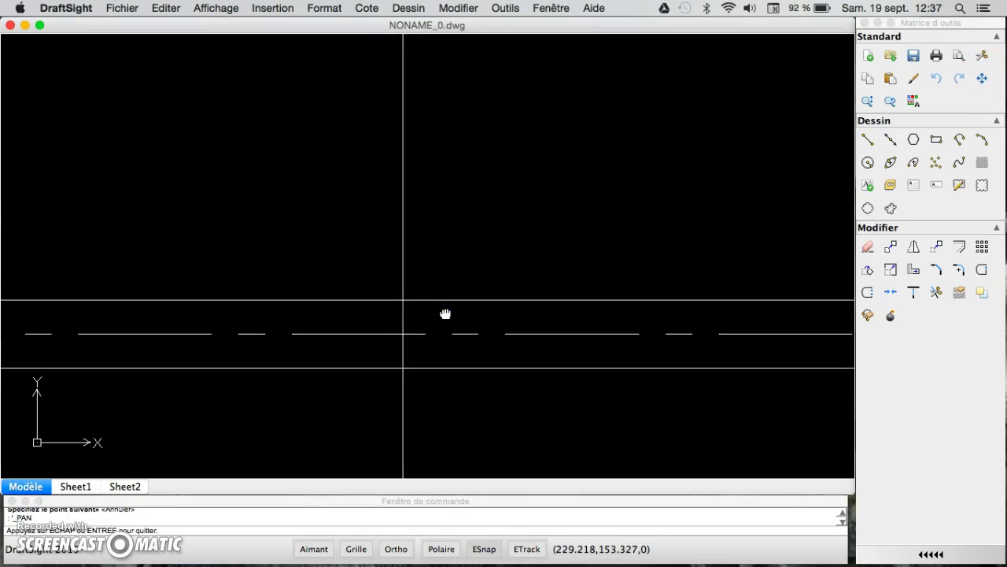
pyautogui.press('Escape')
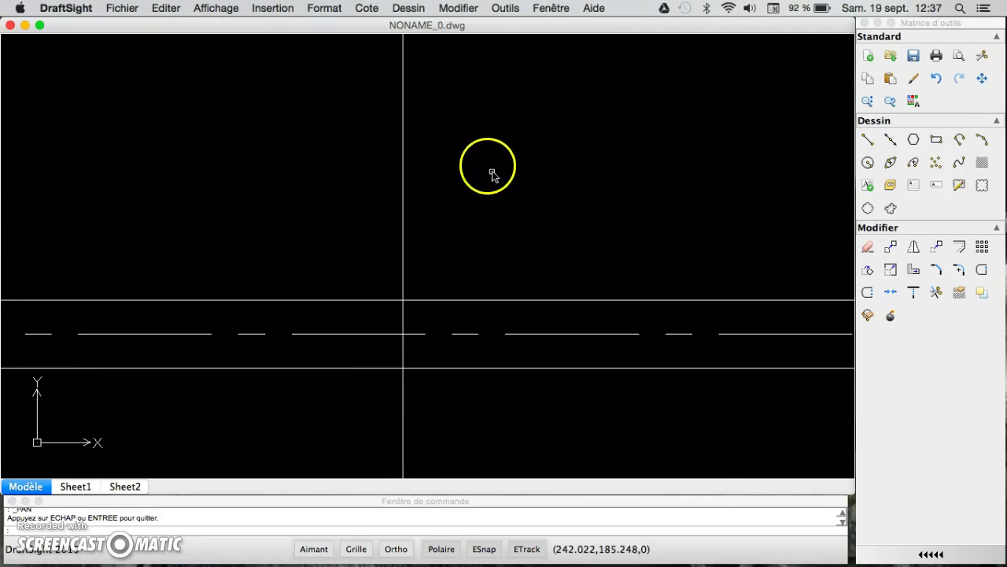
pyautogui.click(403, 172)
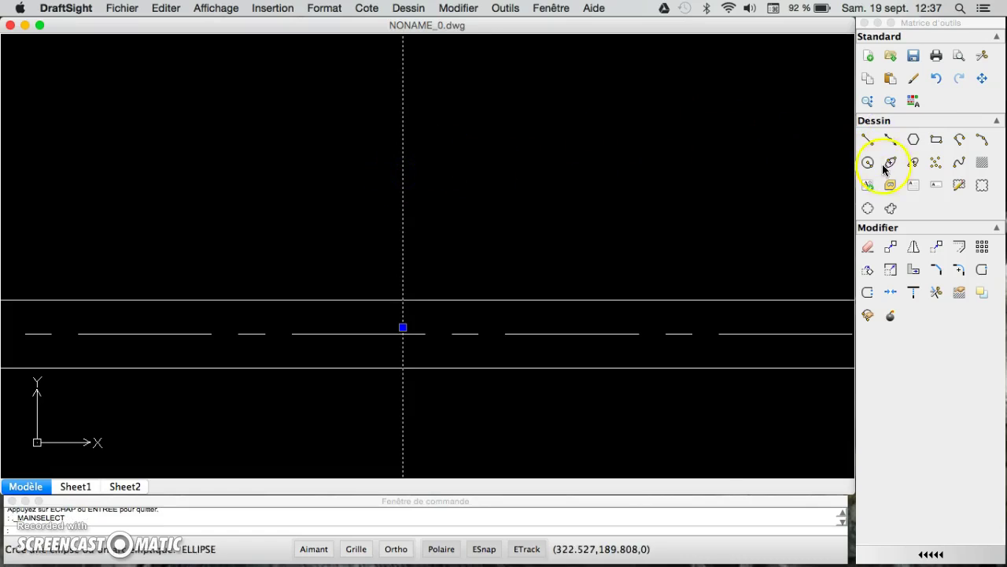
pyautogui.click(915, 102)
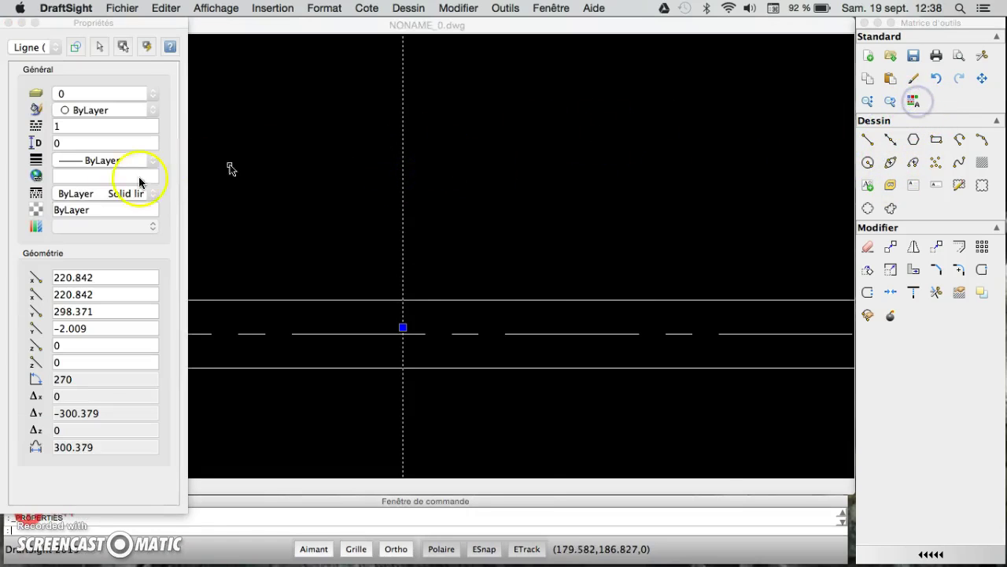
pyautogui.click(151, 195)
pyautogui.click(137, 221)
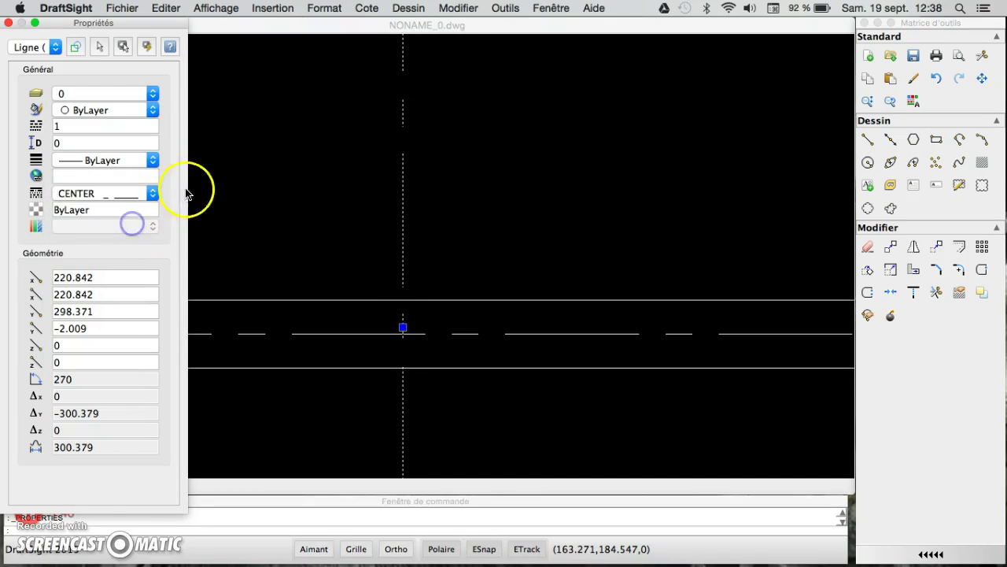
pyautogui.press('Escape')
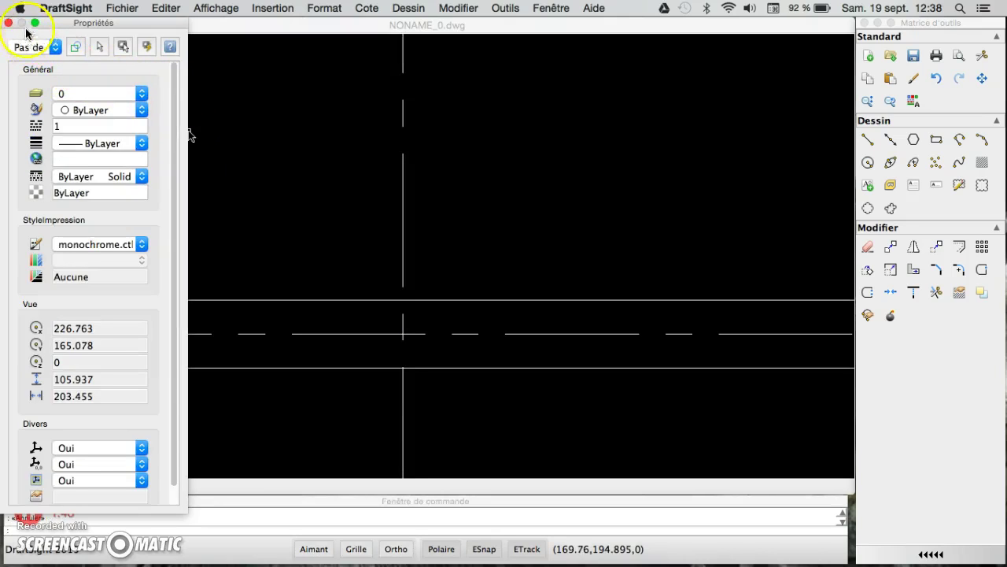
pyautogui.click(9, 26)
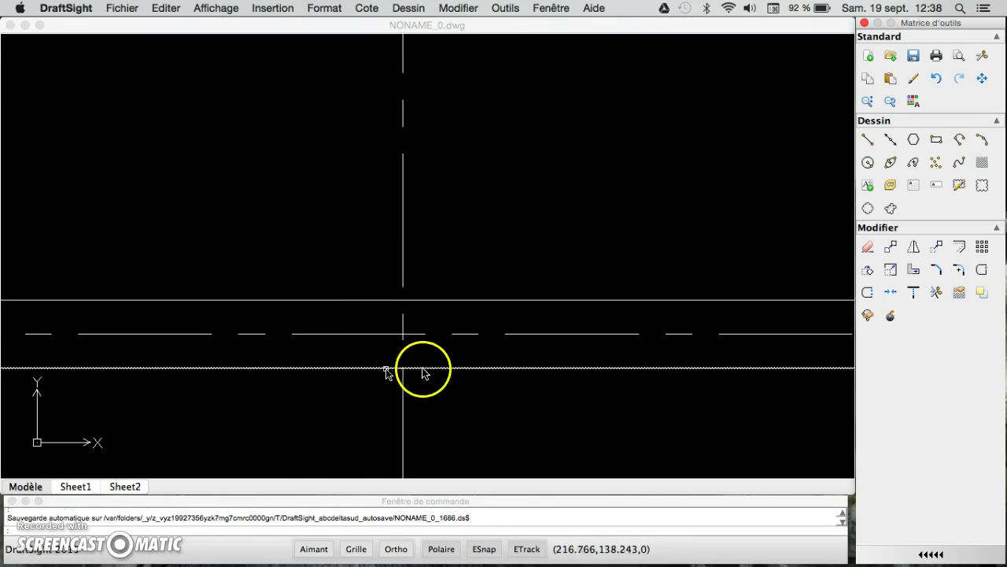
# Step: Draw a circle of radius 20 centred on the vertical axis, 20 units above the lower continuous line, and delete it
pyautogui.click(869, 165)
pyautogui.click(868, 163)
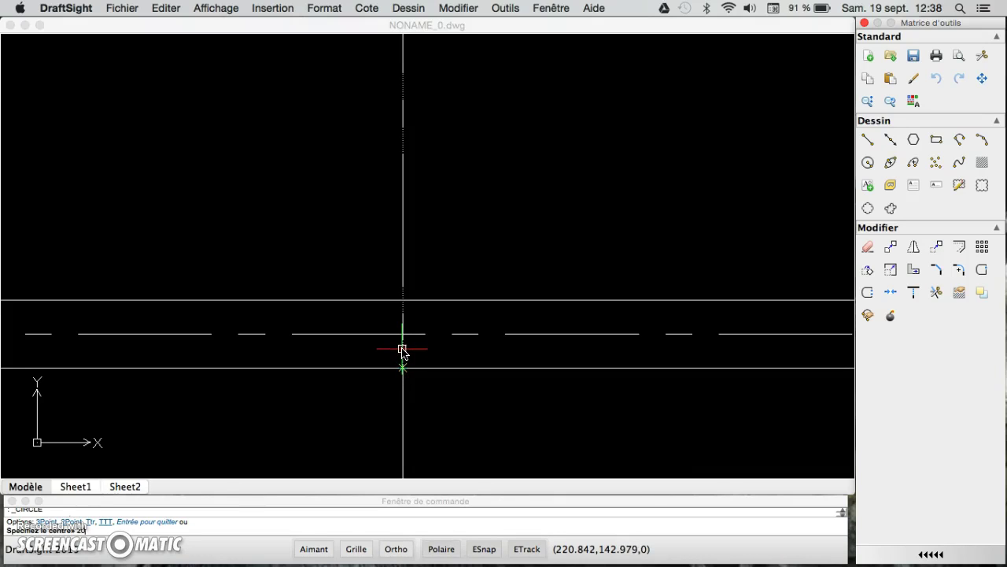
pyautogui.press('Return')
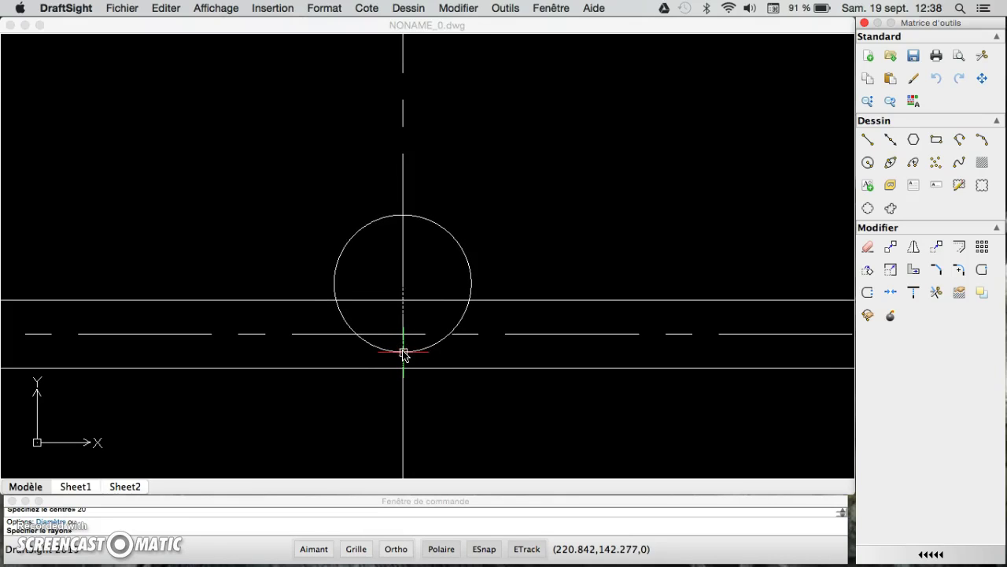
pyautogui.write('20')
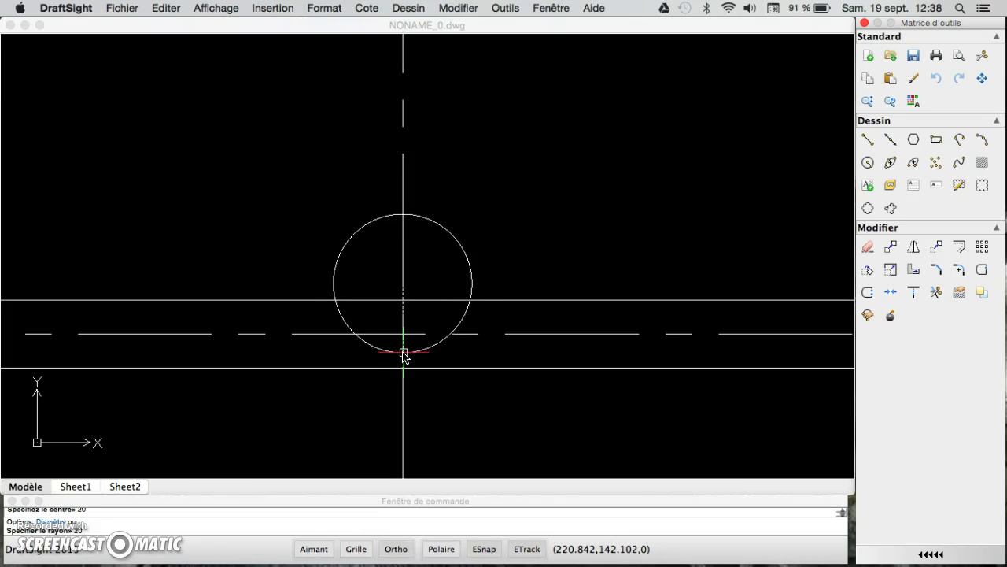
pyautogui.press('Return')
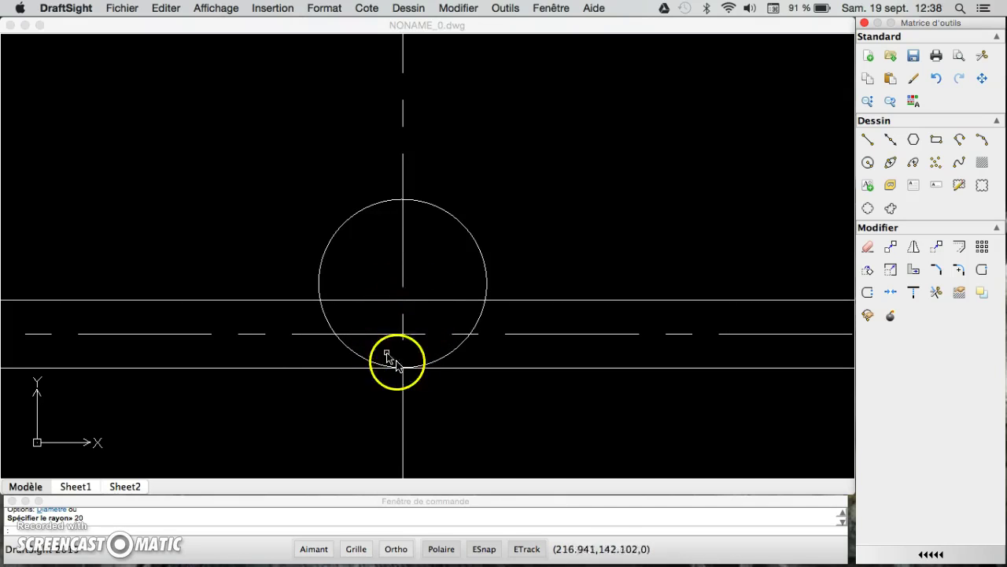
pyautogui.click(486, 269)
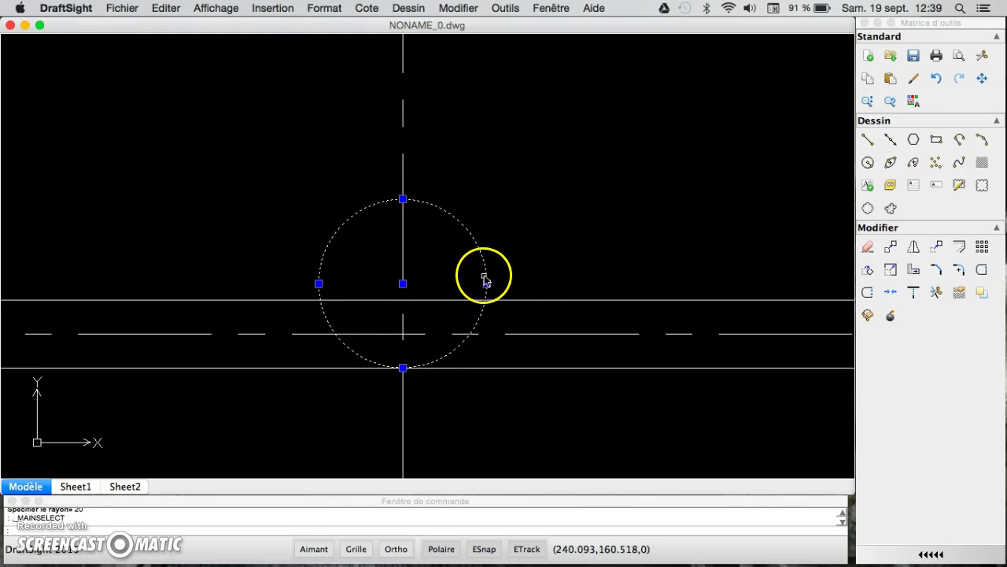
pyautogui.click(869, 247)
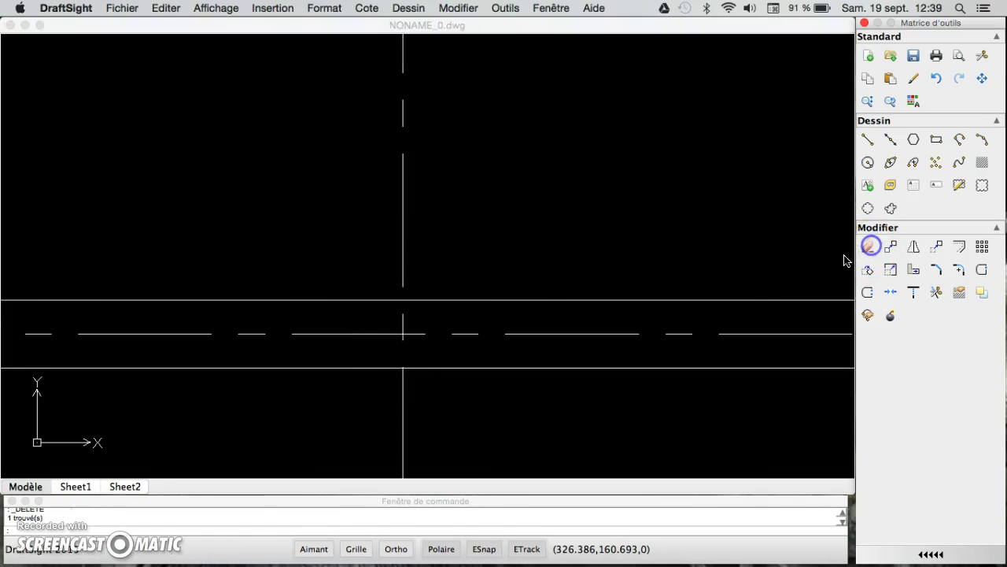
# Step: Draw a circle of radius 20 in the empty area beside the vertical axis, above the horizontal lines
pyautogui.click(868, 163)
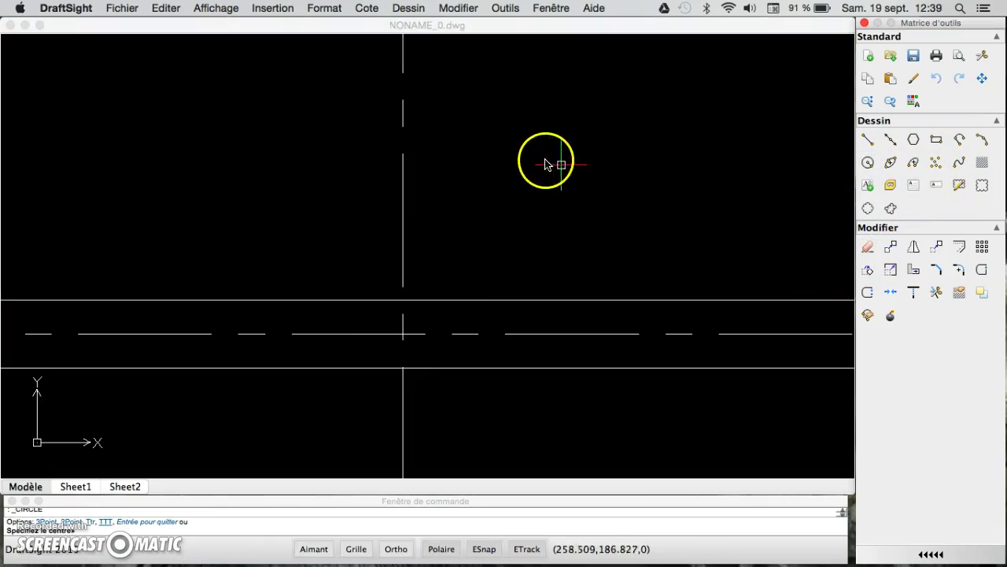
pyautogui.click(549, 187)
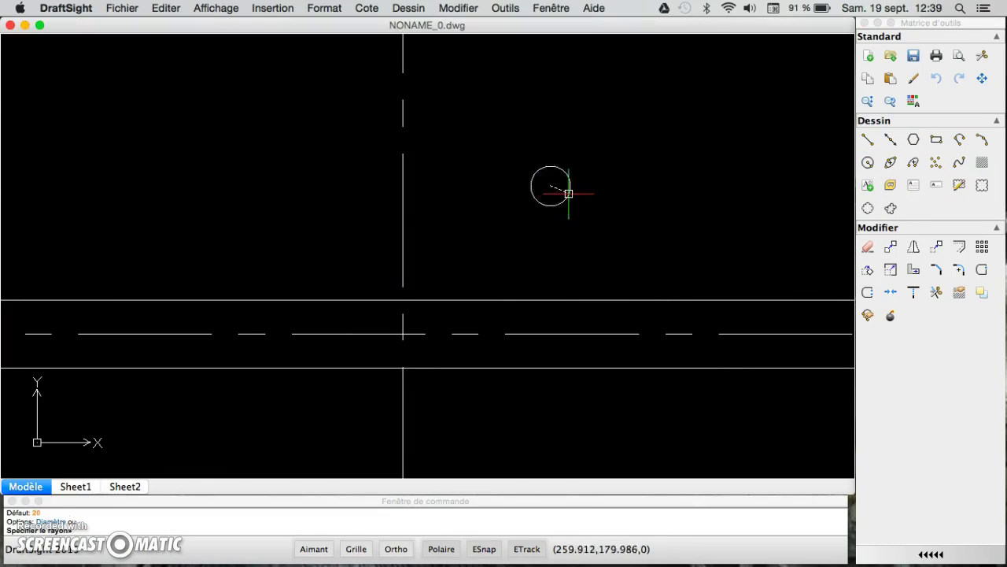
pyautogui.write('20')
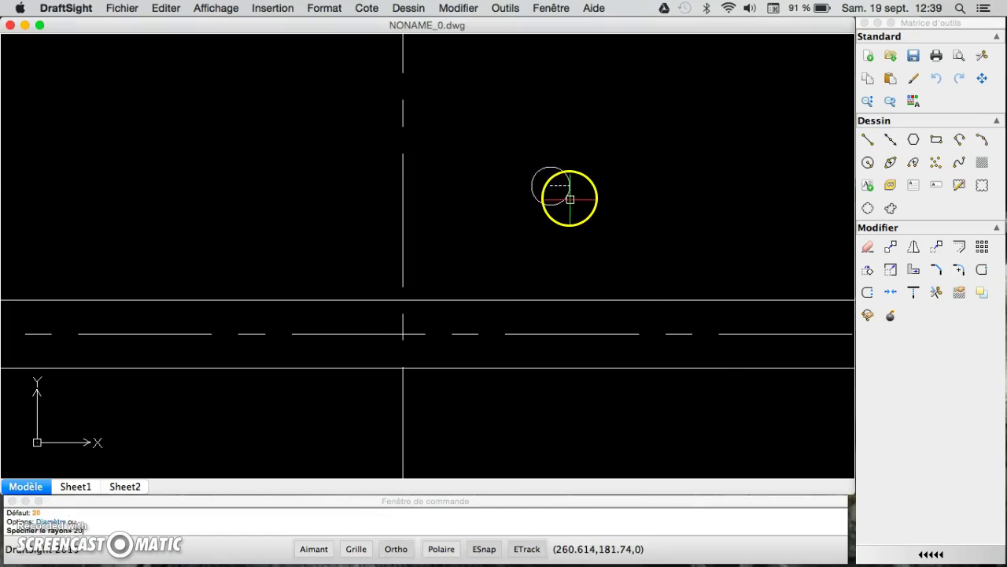
pyautogui.press('Return')
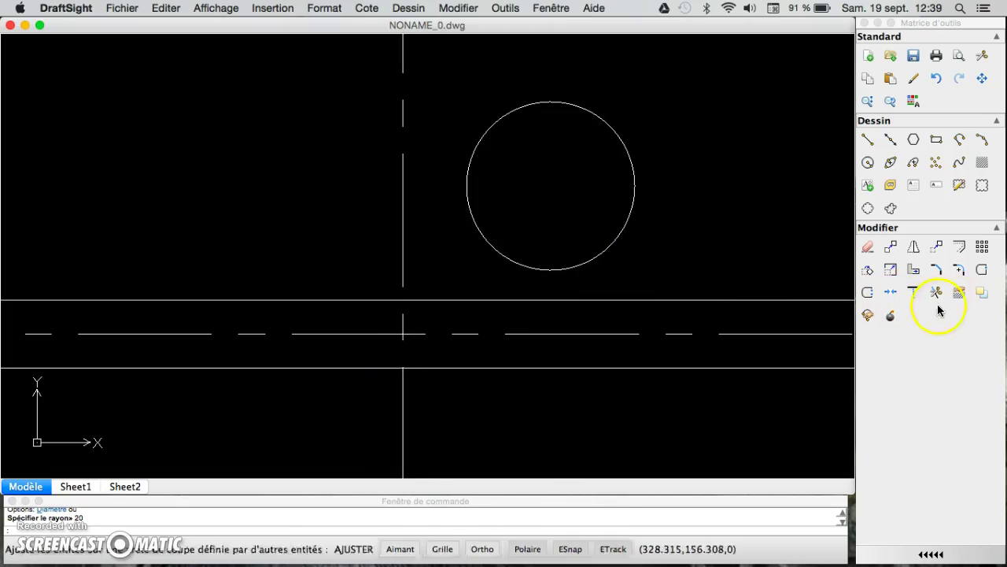
# Step: Move the circle by its lowest quadrant point to the intersection of the lower continuous line and the vertical axis
pyautogui.click(936, 250)
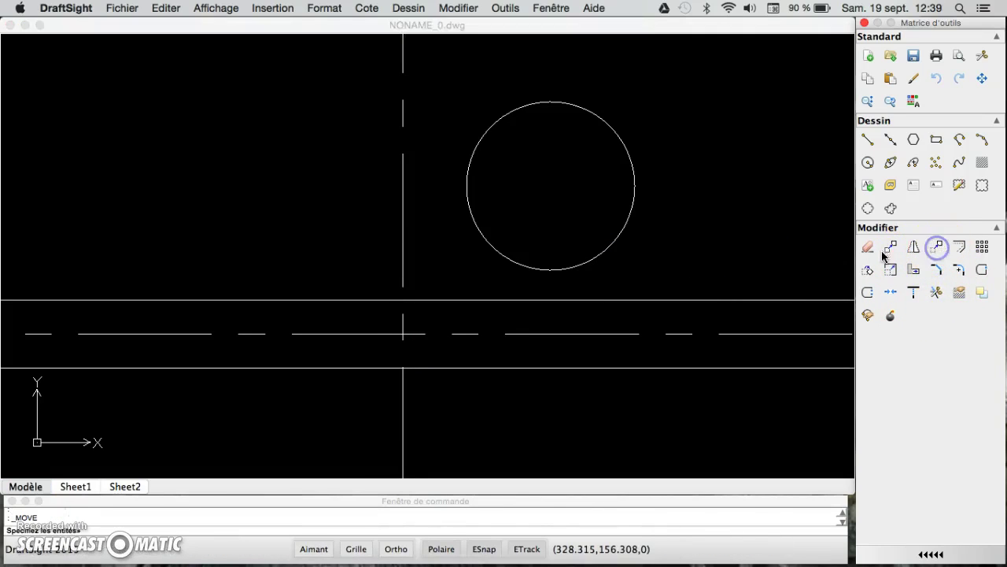
pyautogui.click(553, 270)
pyautogui.press('Return')
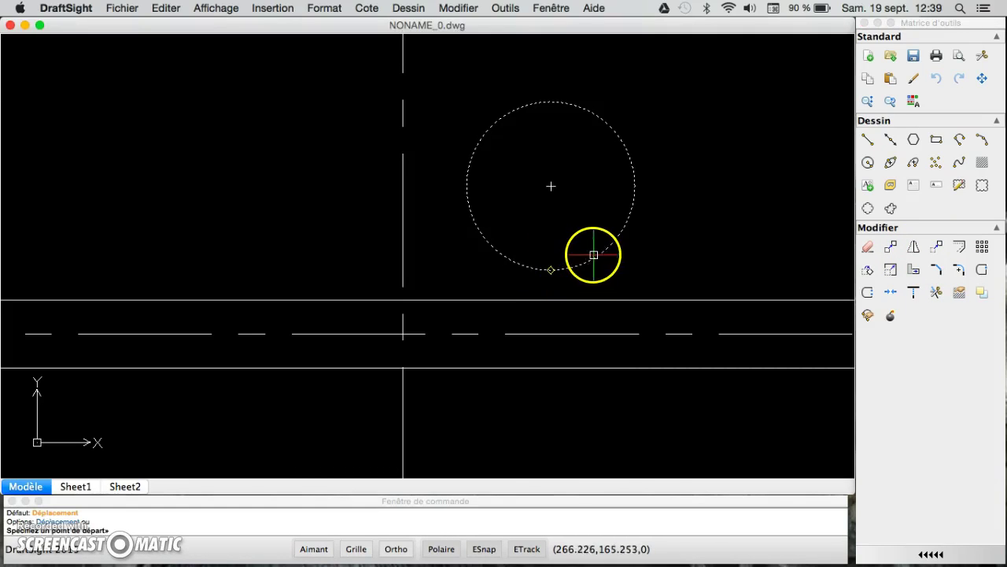
pyautogui.click(550, 270)
pyautogui.moveTo(550, 270); pyautogui.dragTo(403, 368)
pyautogui.click(532, 270)
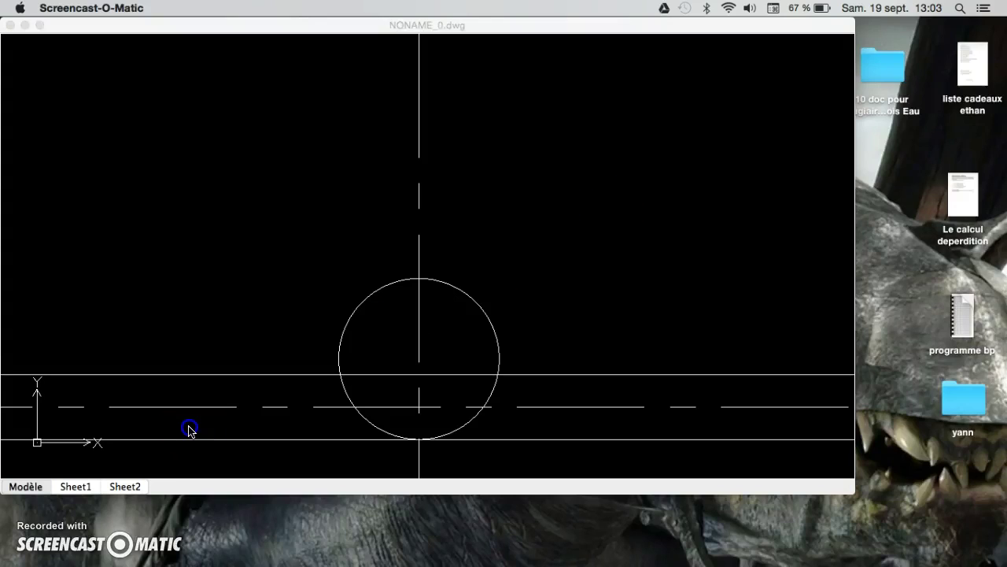
# Step: Copy the lower continuous horizontal line 62 units straight up from its intersection with the vertical axis
pyautogui.click(189, 430)
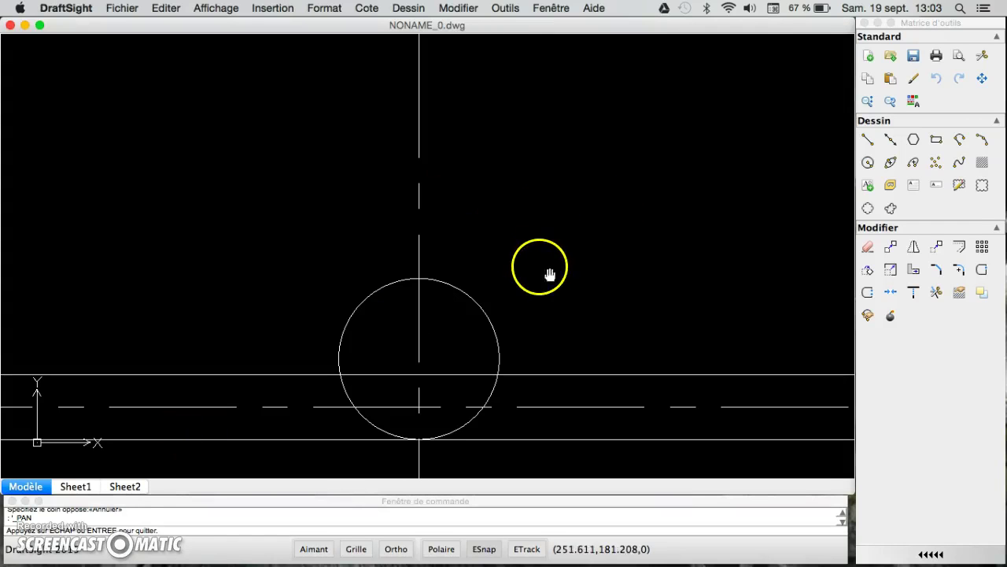
pyautogui.press('Escape')
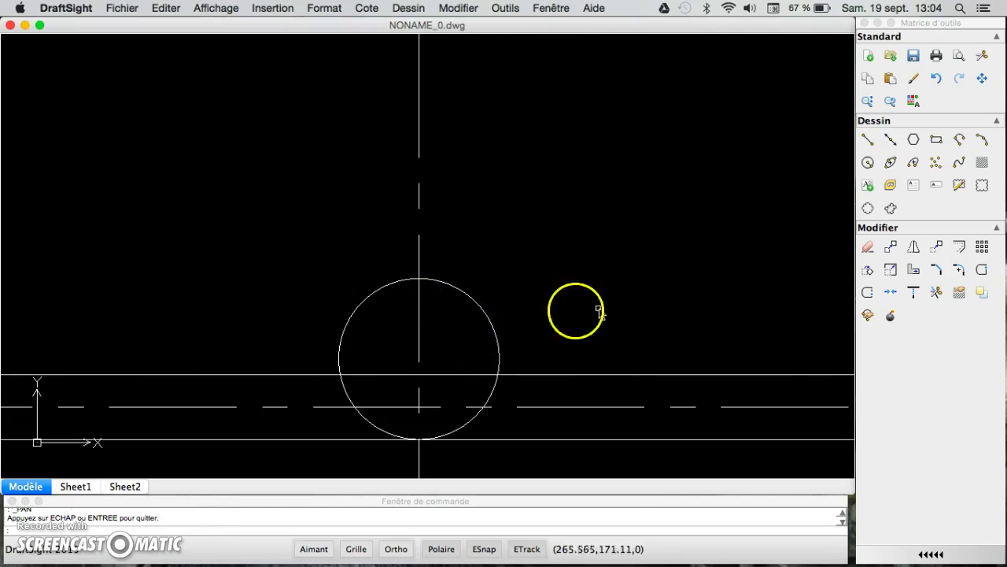
pyautogui.click(512, 441)
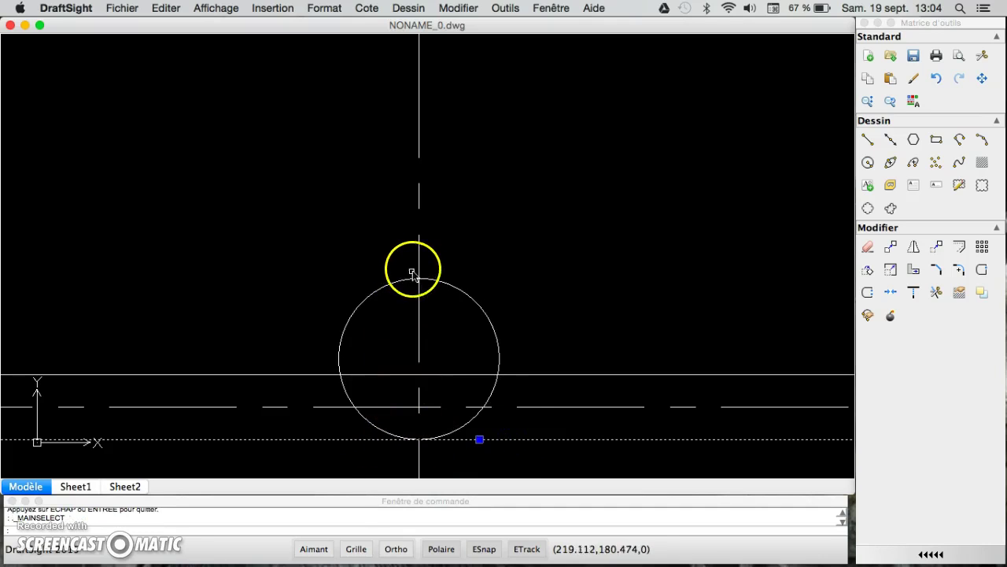
pyautogui.click(889, 248)
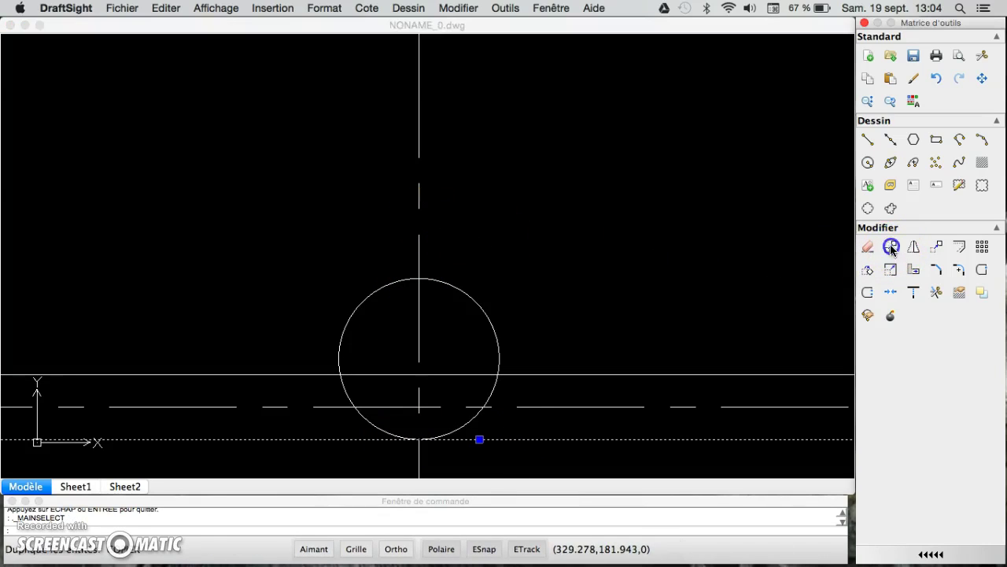
pyautogui.click(419, 439)
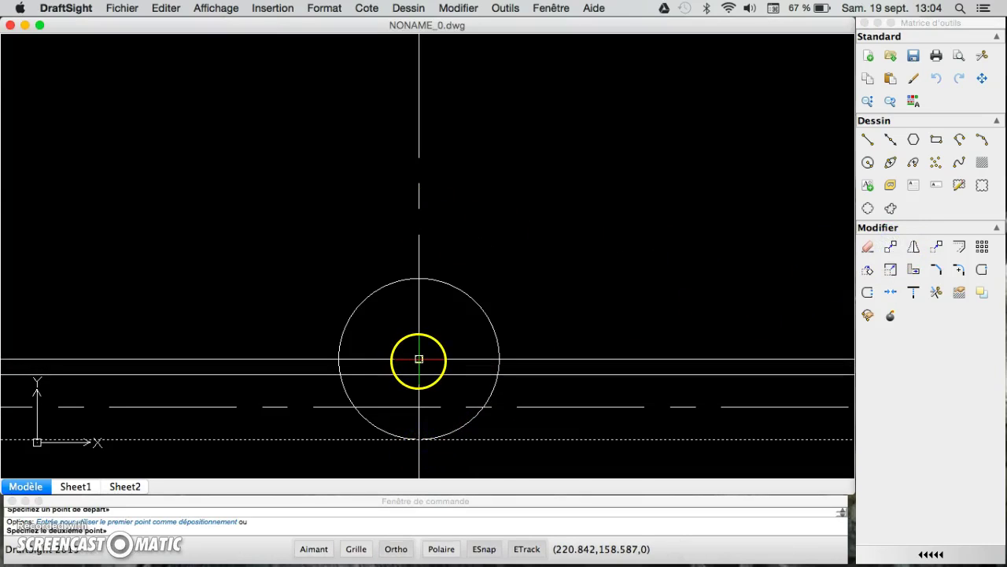
pyautogui.click(419, 361)
pyautogui.press('Escape')
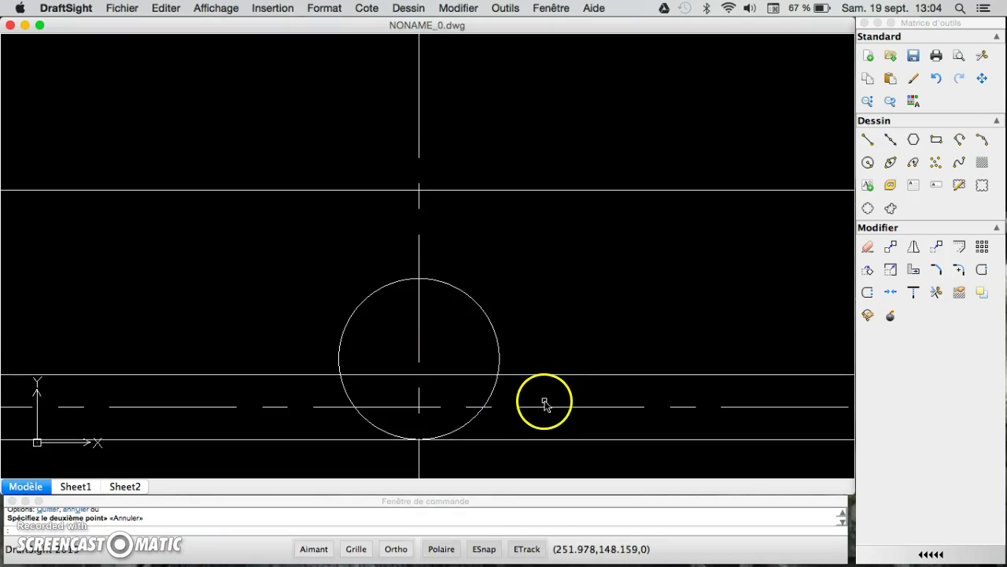
# Step: Copy the horizontal centre line 62 units straight up from its intersection with the vertical axis
pyautogui.click(543, 406)
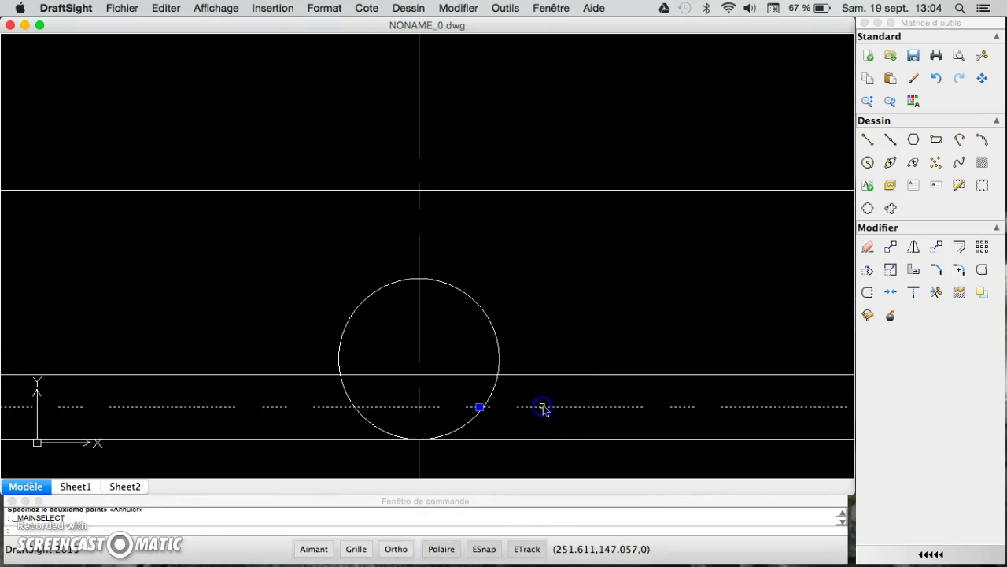
pyautogui.click(890, 247)
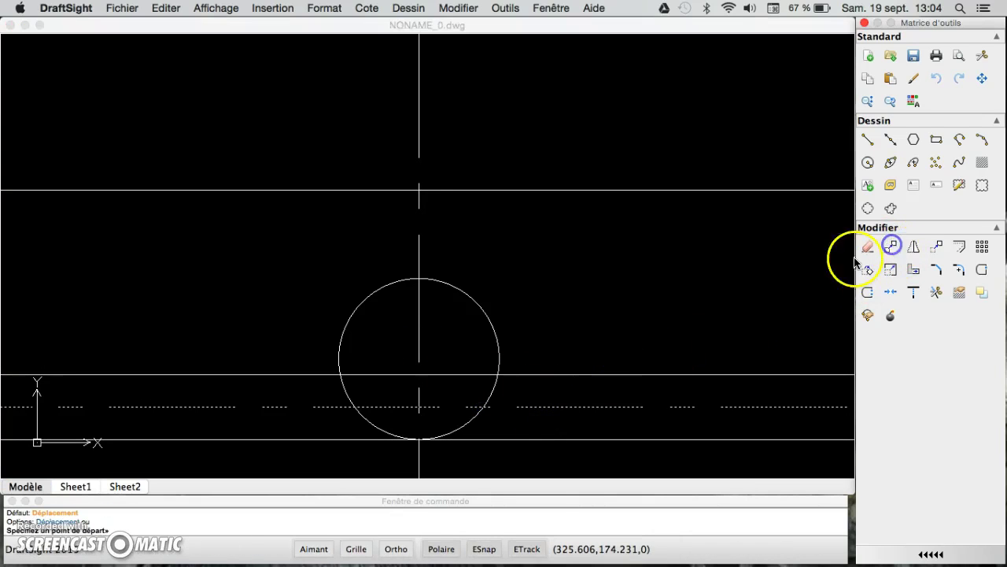
pyautogui.click(419, 406)
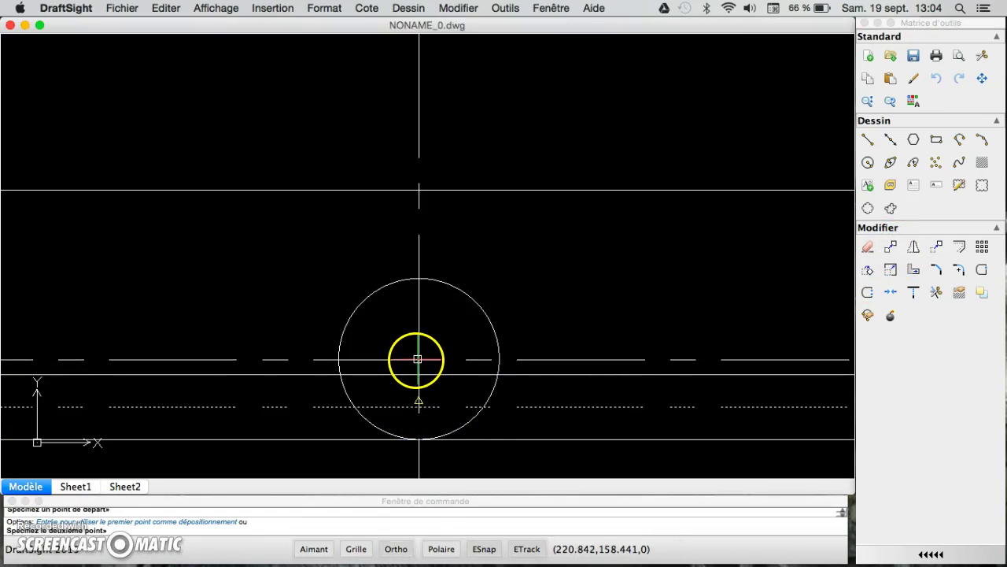
pyautogui.write('62')
pyautogui.press('Return')
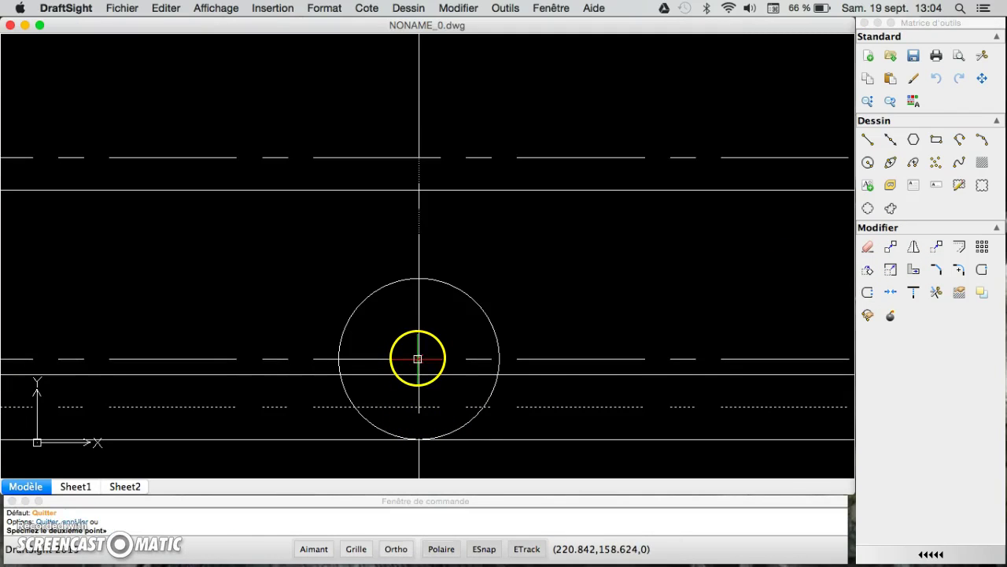
pyautogui.press('Escape')
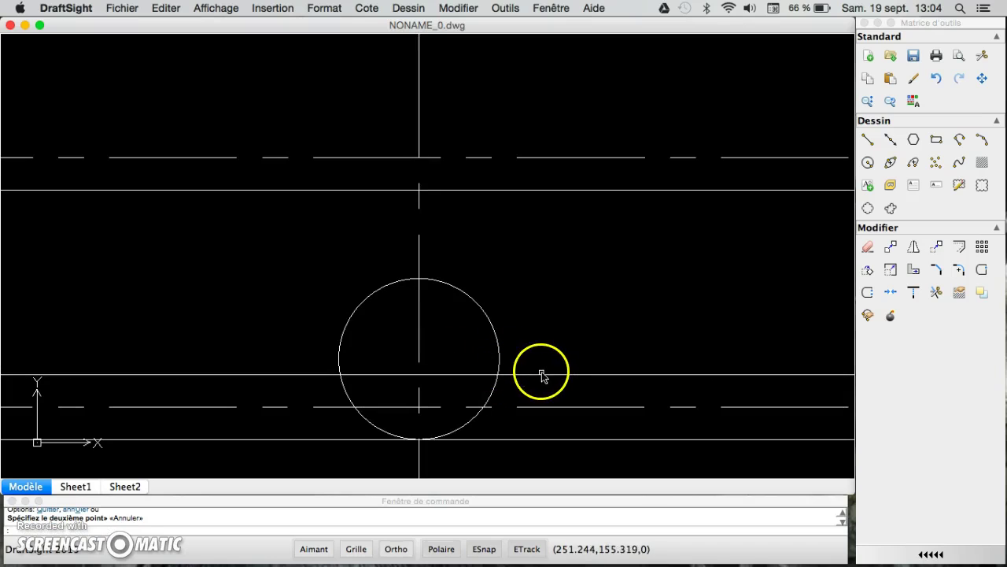
# Step: Copy the continuous line just above the original horizontal centre line 62 units straight up from its midpoint
pyautogui.click(542, 374)
pyautogui.click(867, 269)
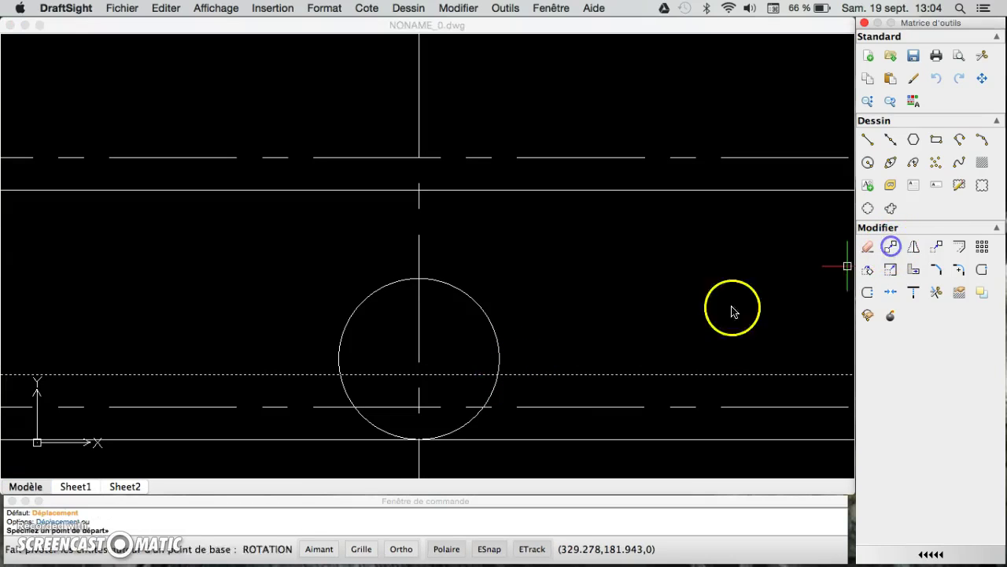
pyautogui.click(480, 373)
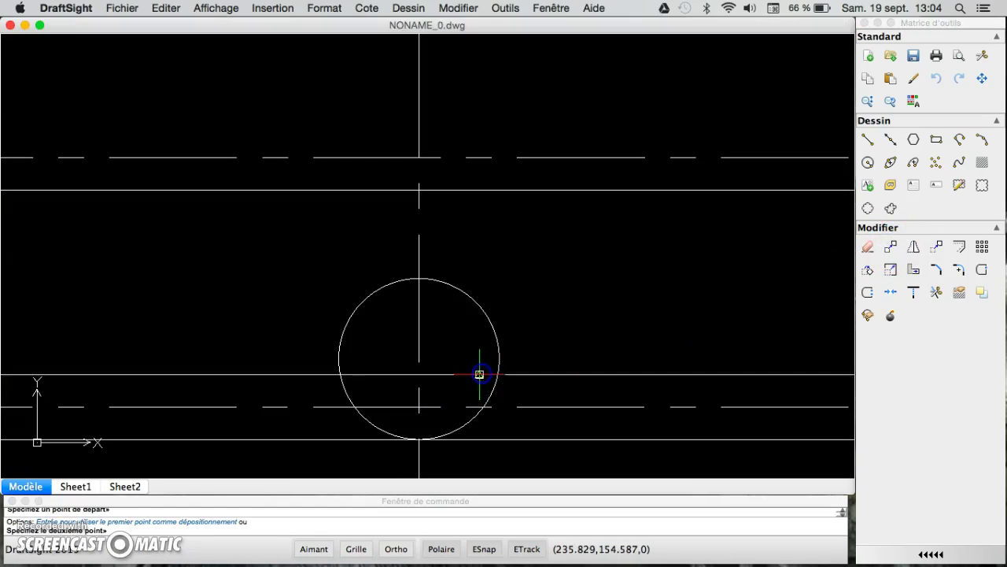
pyautogui.write('d2')
pyautogui.press('Return')
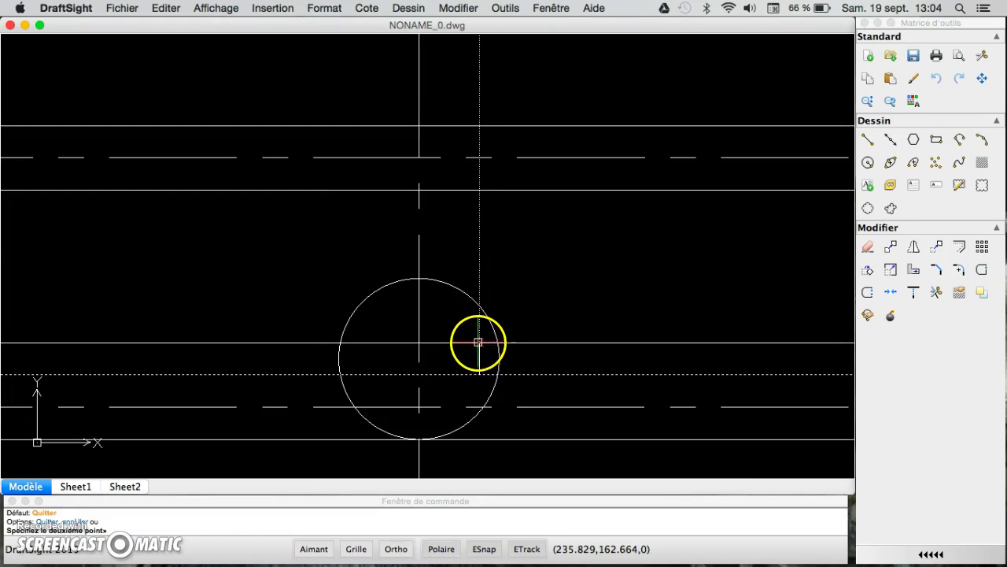
pyautogui.press('Escape')
# Step: Copy the upper horizontal centre line 70 units straight up from its midpoint
pyautogui.scroll(-2, 495, 333)
pyautogui.scroll(-3, 495, 333)
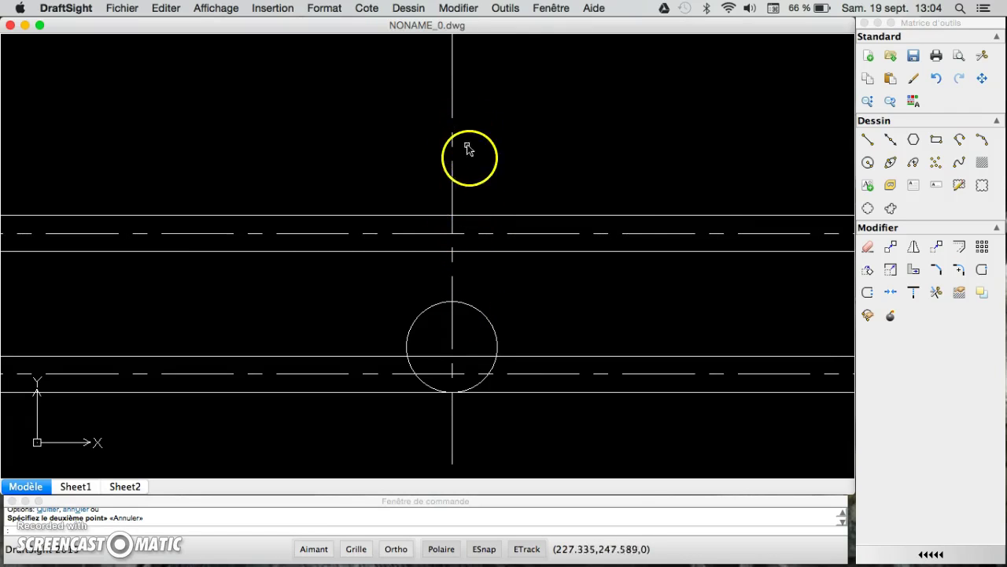
pyautogui.scroll(-3, 494, 182)
pyautogui.scroll(3, 506, 189)
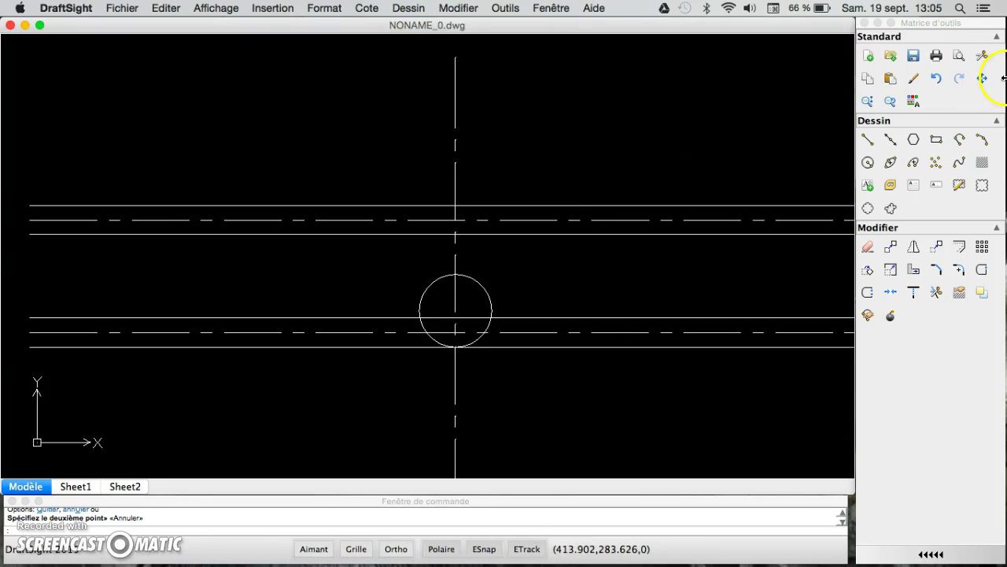
pyautogui.moveTo(630, 186); pyautogui.dragTo(663, 263)
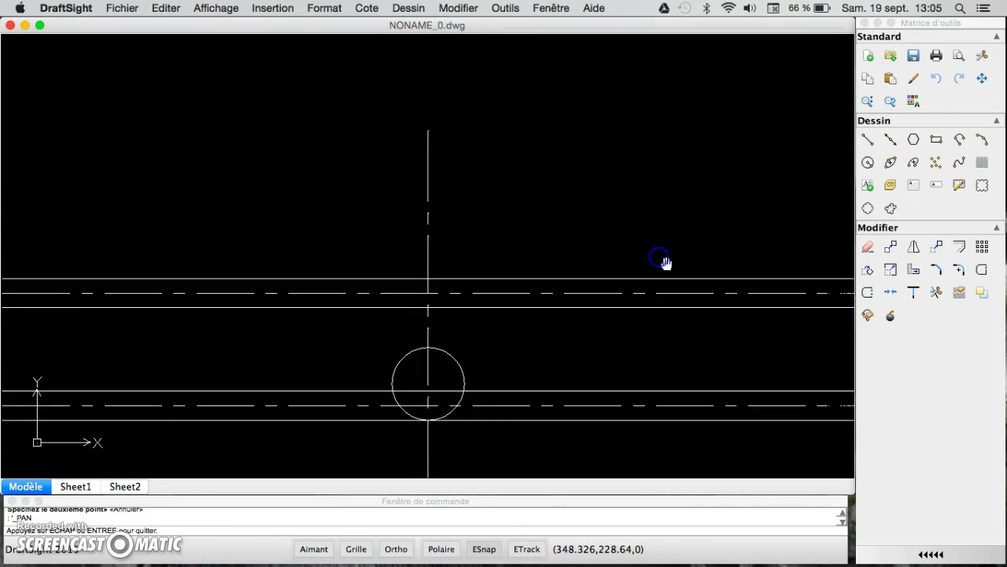
pyautogui.press('Escape')
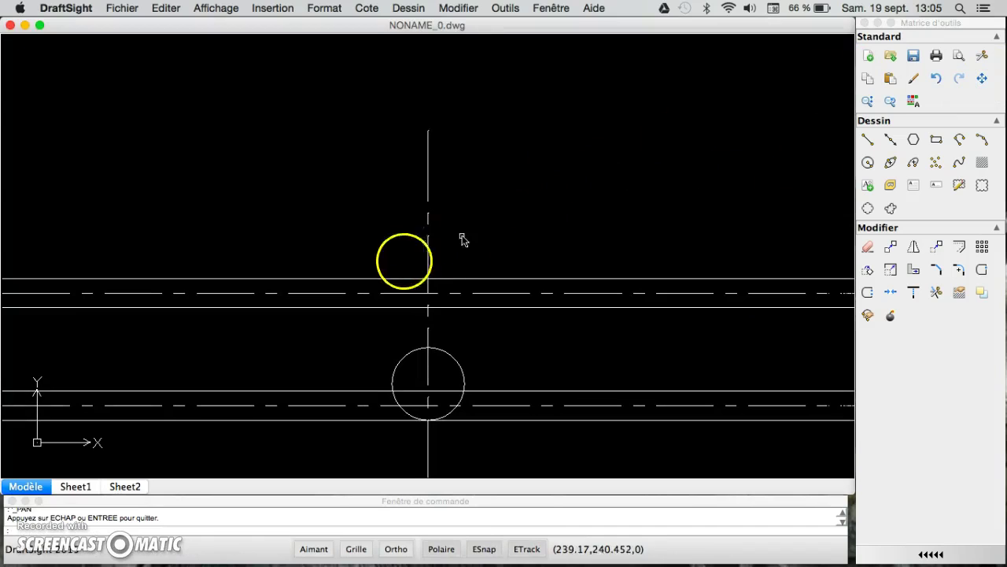
pyautogui.click(461, 293)
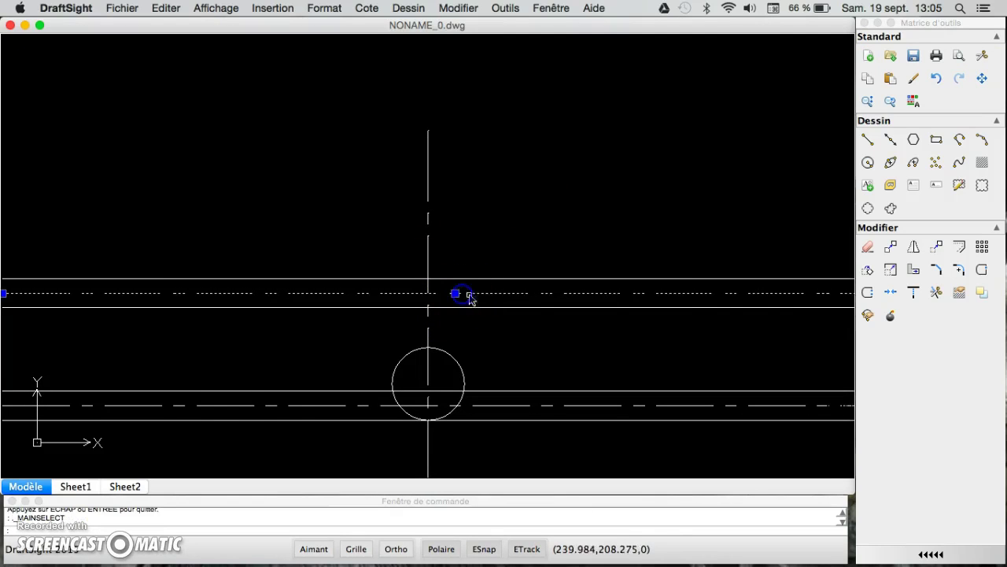
pyautogui.click(890, 246)
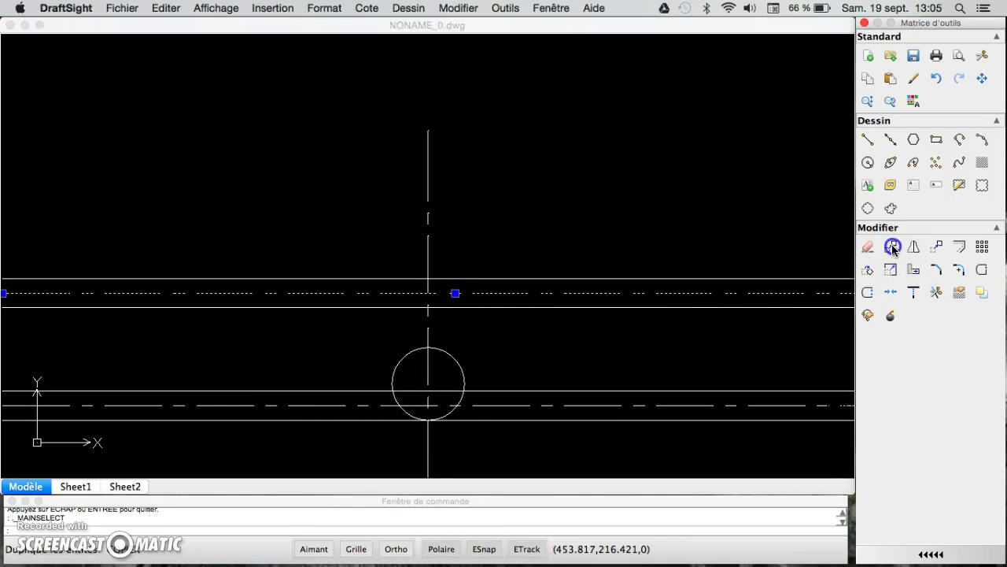
pyautogui.click(455, 293)
pyautogui.write('7')
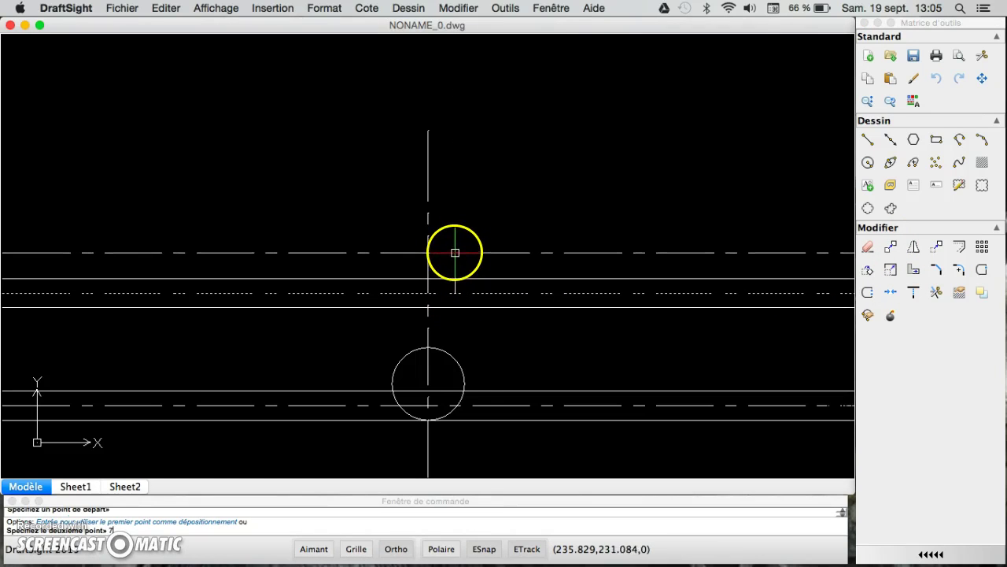
pyautogui.write('0')
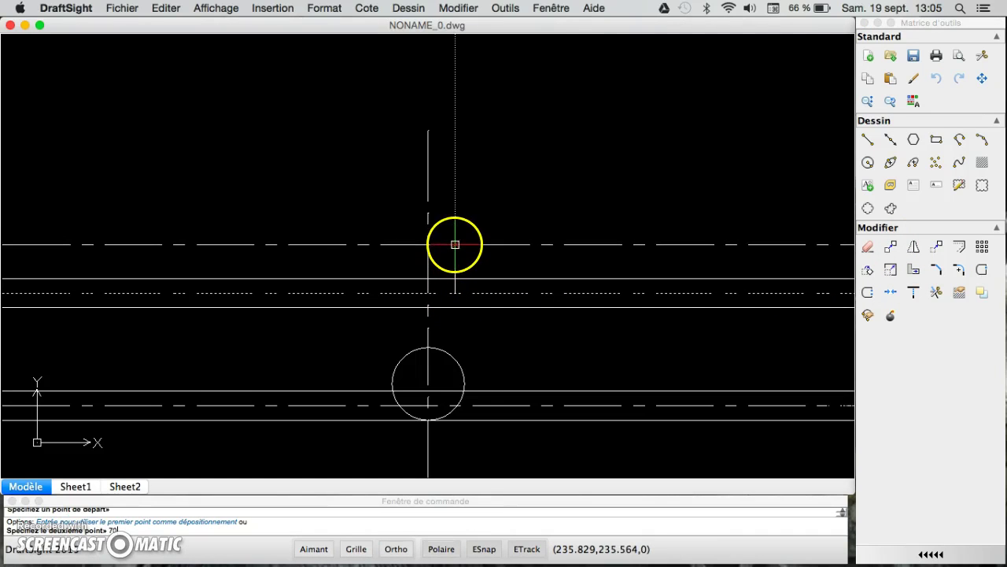
pyautogui.press('Return')
pyautogui.press('Escape')
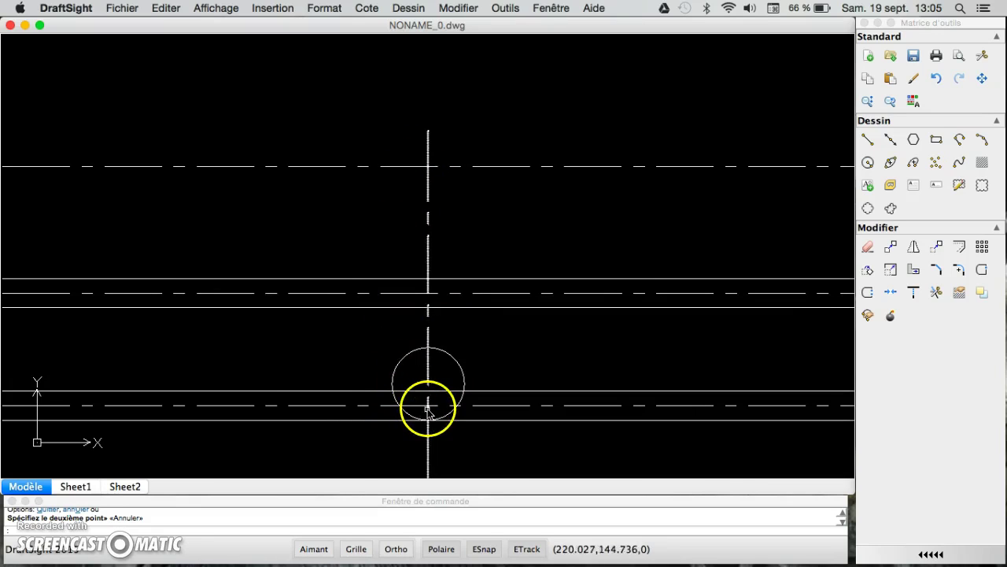
# Step: Draw a circle of radius 140 centred on the intersection of the lowest continuous line and the vertical axis
pyautogui.click(869, 163)
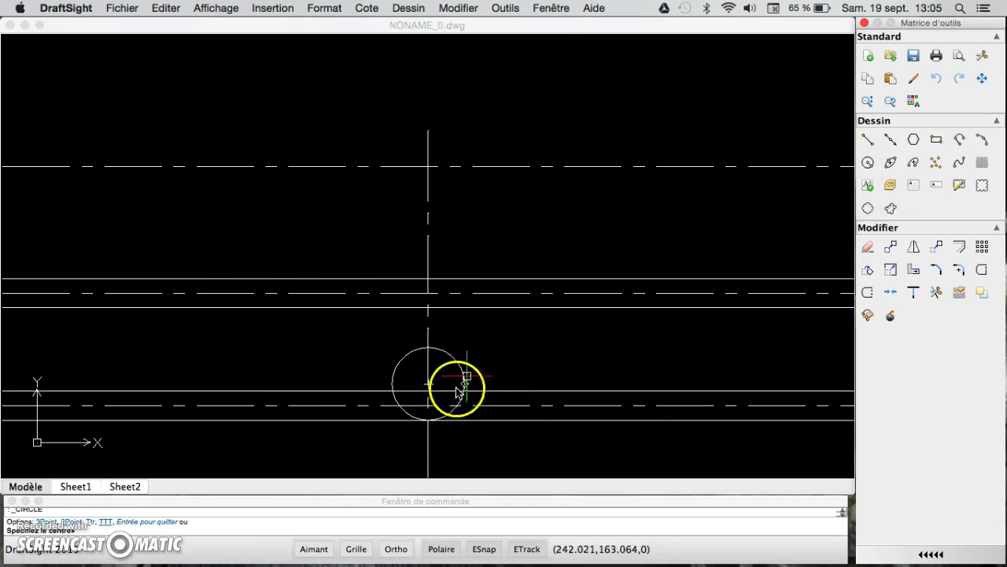
pyautogui.click(429, 421)
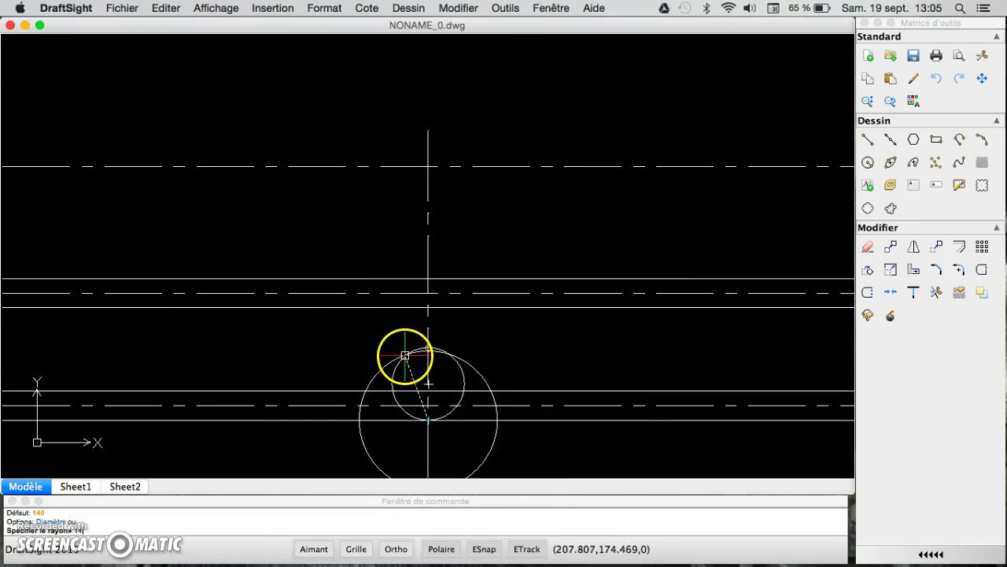
pyautogui.write('140')
pyautogui.press('Return')
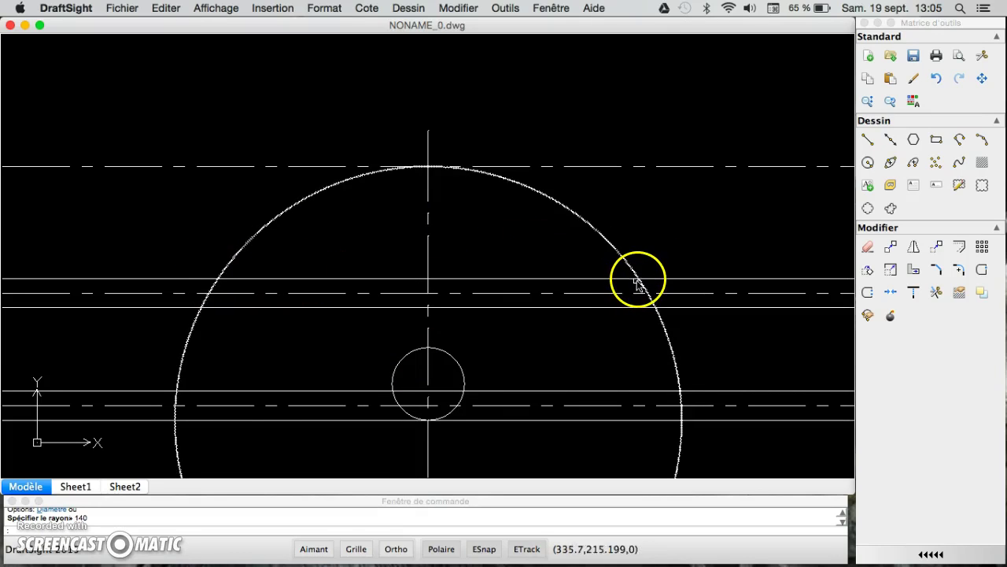
# Step: Draw a line from the large circle's centre to its left intersection with the uppermost continuous line, continuing straight down to the lowest line
pyautogui.click(868, 139)
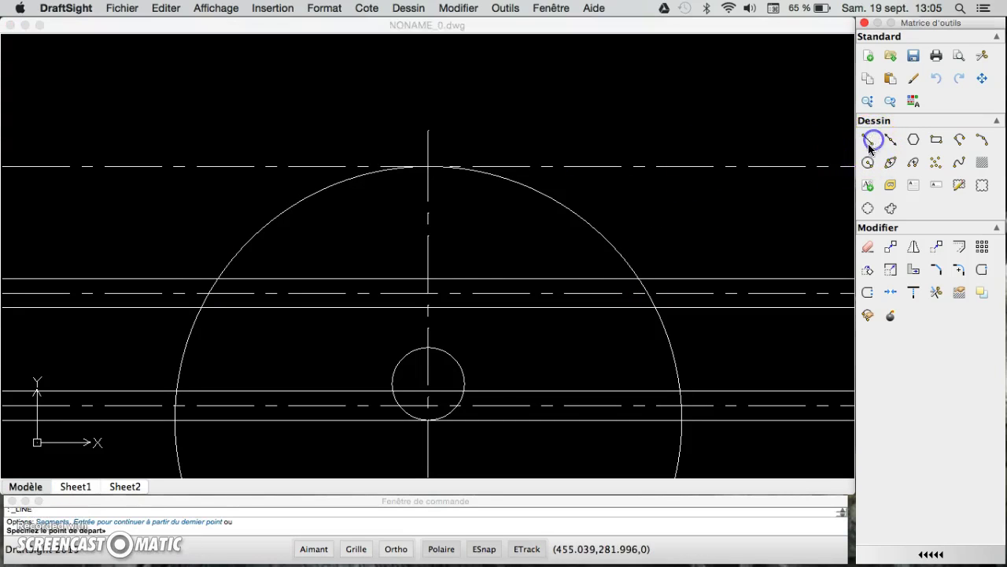
pyautogui.click(429, 421)
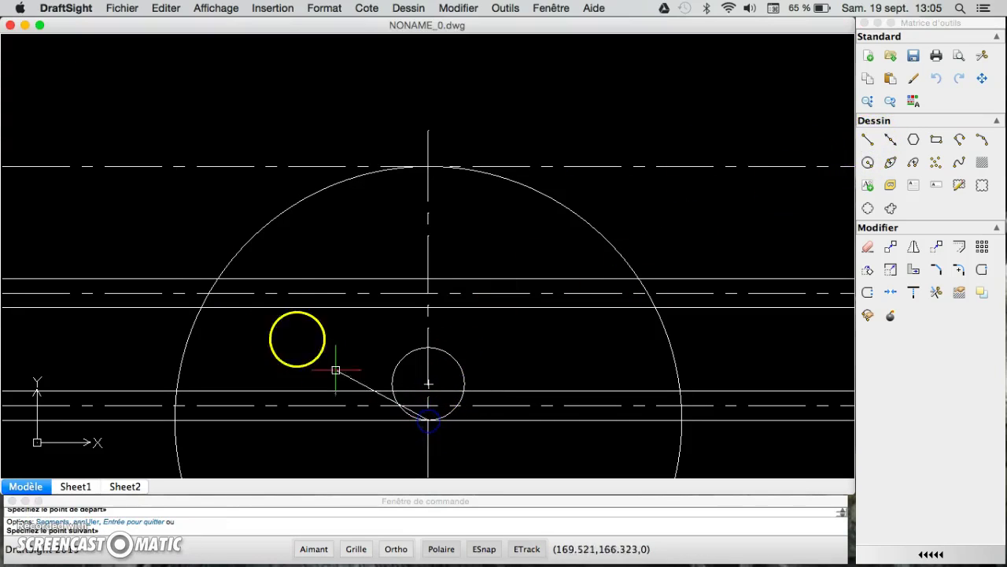
pyautogui.click(218, 278)
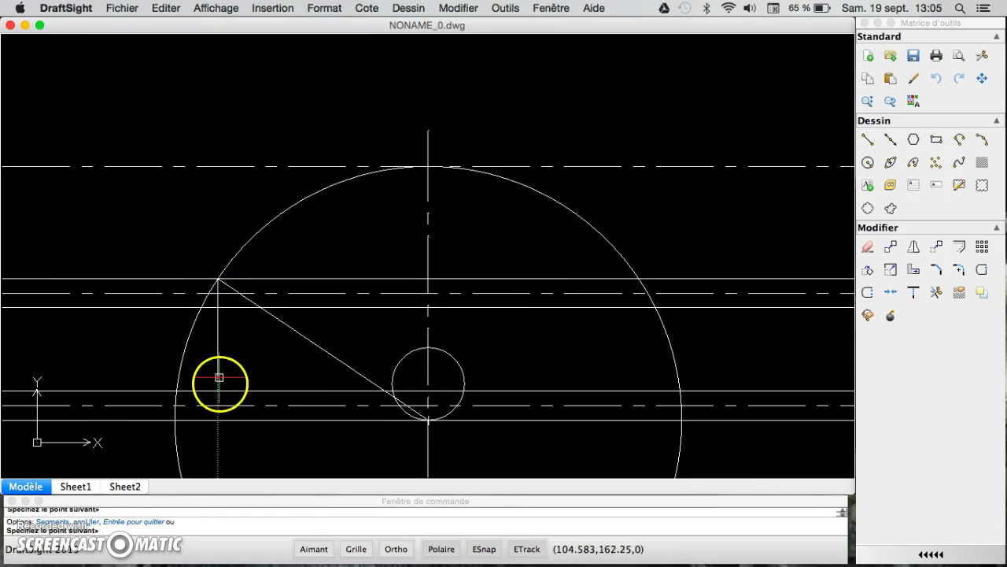
pyautogui.click(218, 419)
pyautogui.click(220, 399)
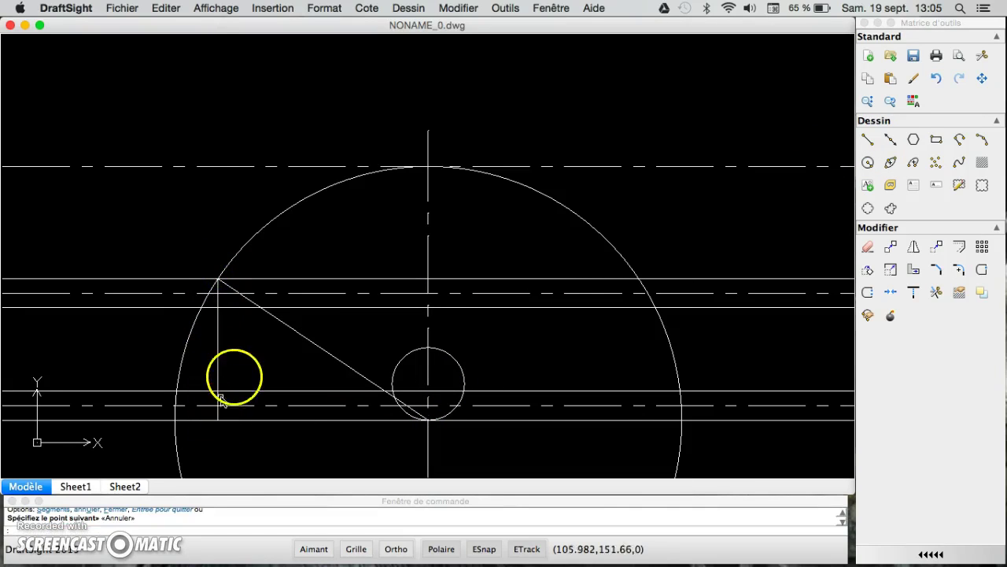
# Step: Draw a line from the large circle's centre to its right intersection with the uppermost continuous line, continuing straight down to the lowest line
pyautogui.click(867, 139)
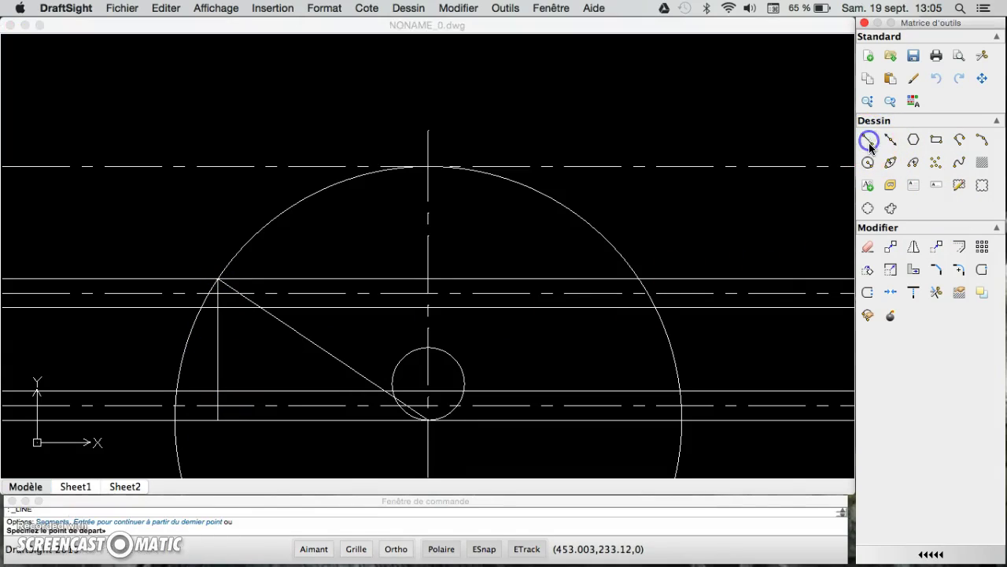
pyautogui.click(428, 421)
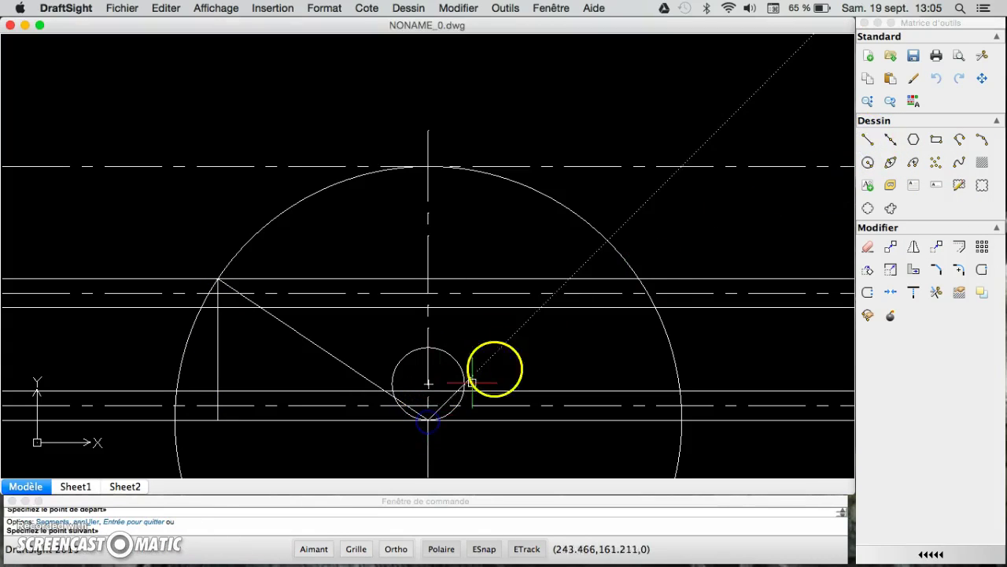
pyautogui.click(639, 279)
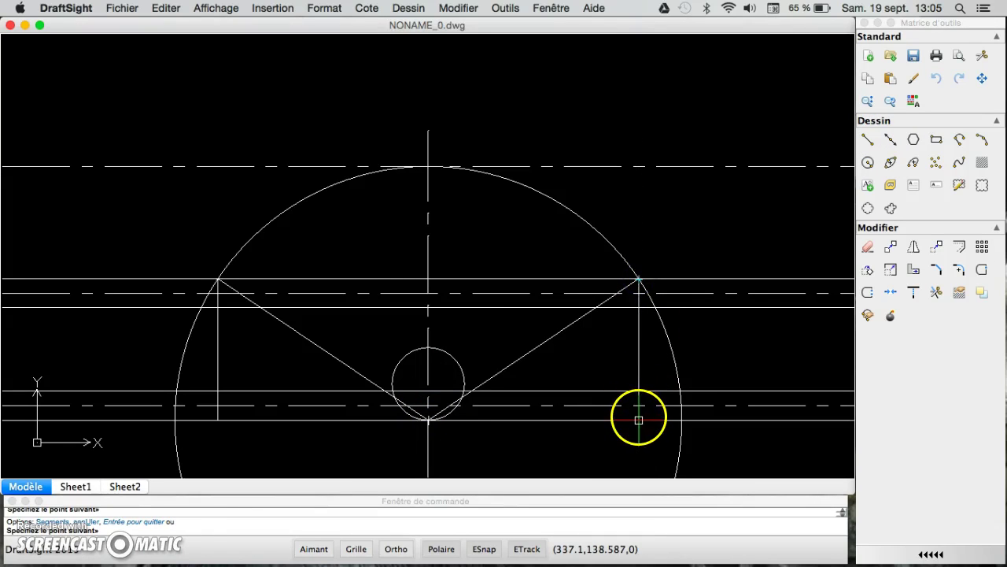
pyautogui.click(638, 418)
pyautogui.press('super+z')
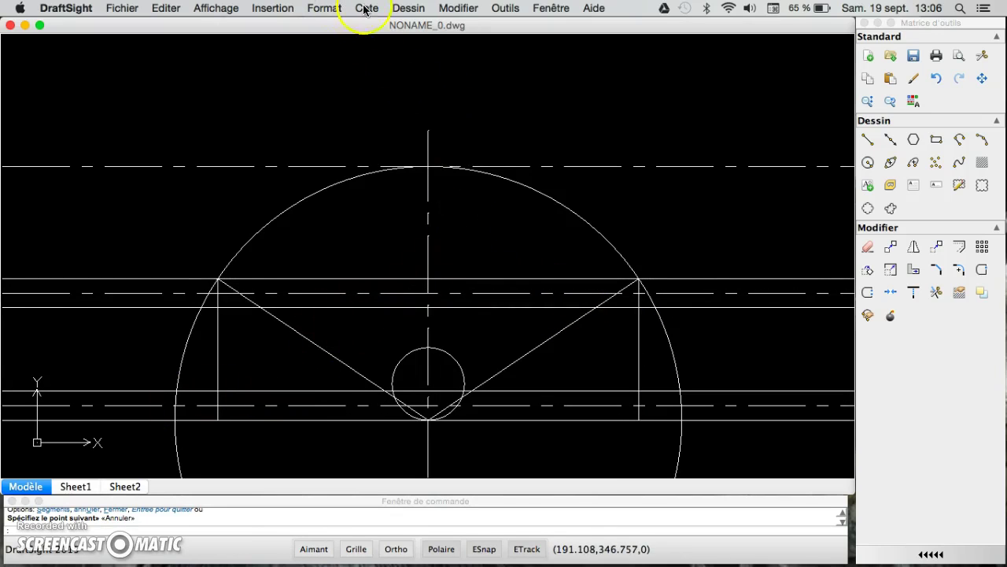
# Step: Draw a start-centre-end arc from the left vertical line's crossing with the lower centre line to the left sloped line, centred on their shared upper corner
pyautogui.click(406, 10)
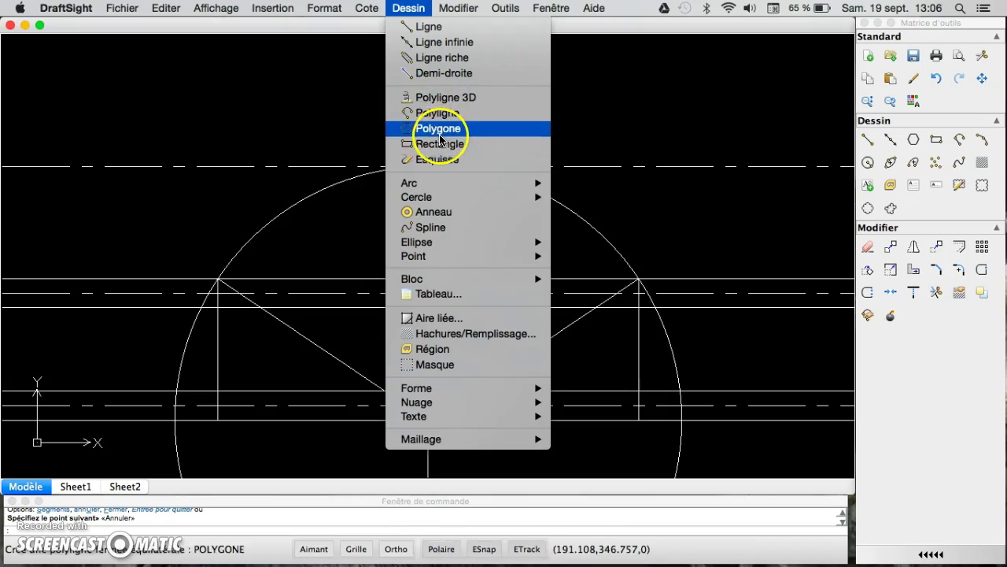
pyautogui.moveTo(475, 187)
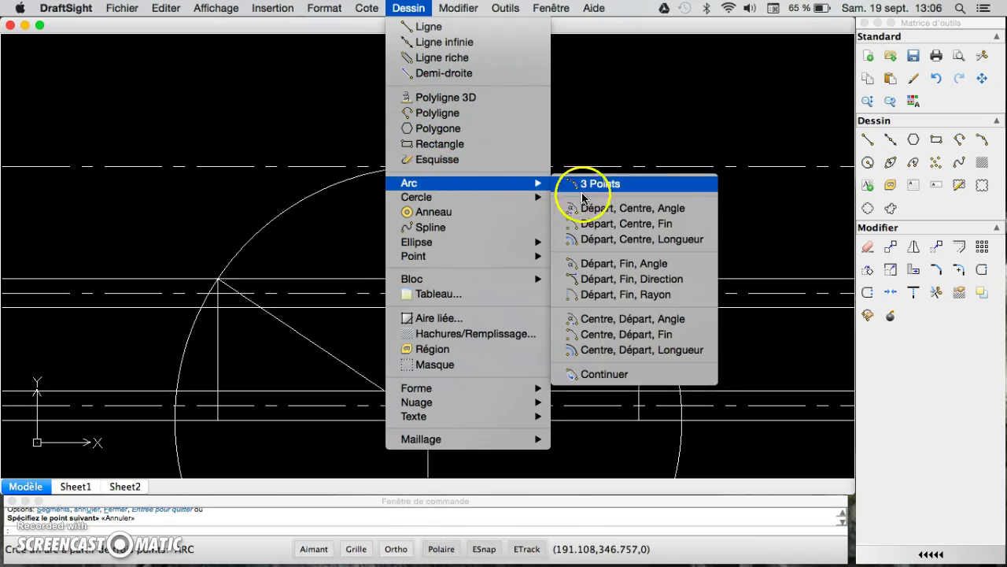
pyautogui.click(601, 224)
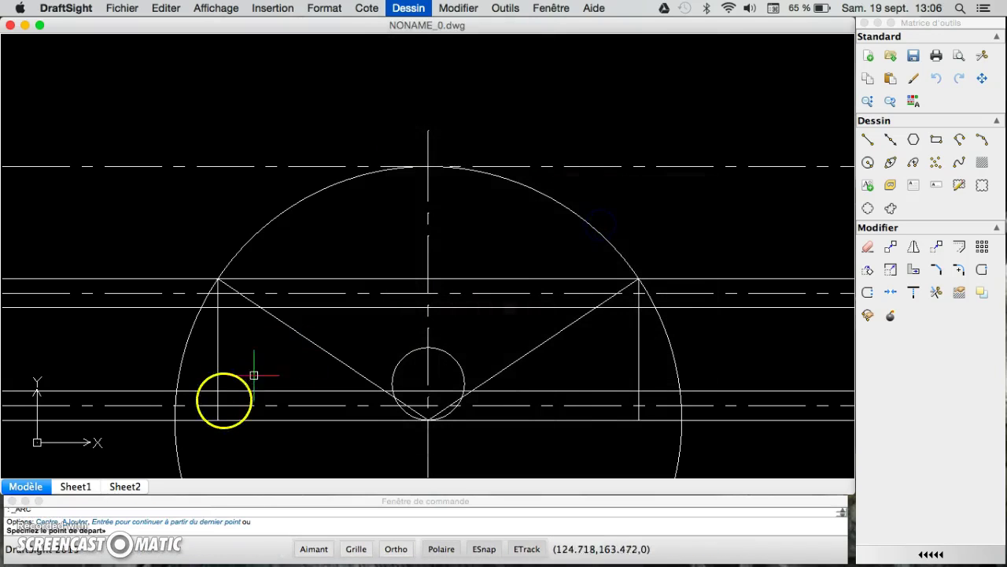
pyautogui.click(218, 405)
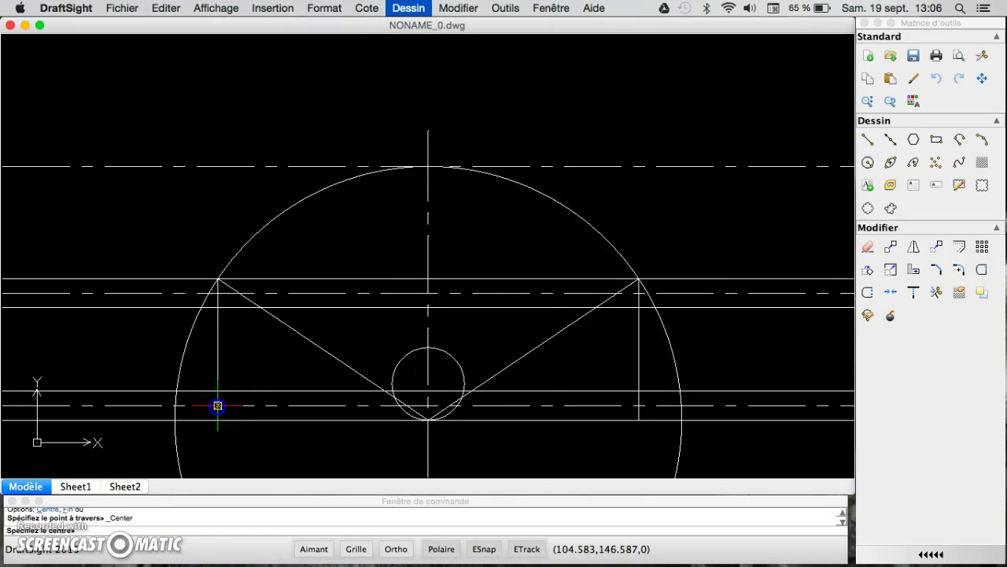
pyautogui.click(218, 279)
pyautogui.click(322, 349)
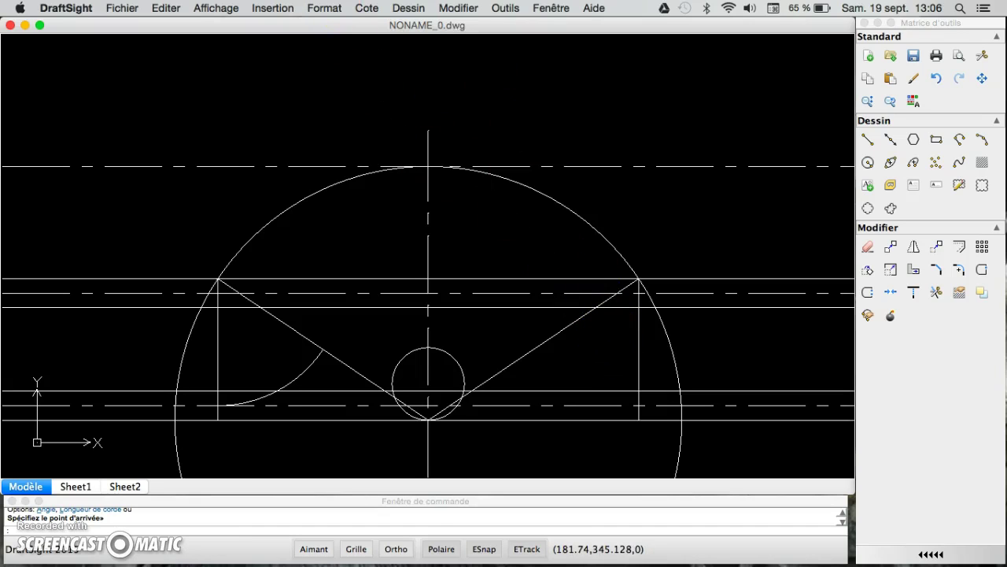
# Step: Draw a start-centre-end arc from the right vertical line's crossing with the lower centre line to the right sloped line, centred on their upper corner
pyautogui.click(413, 10)
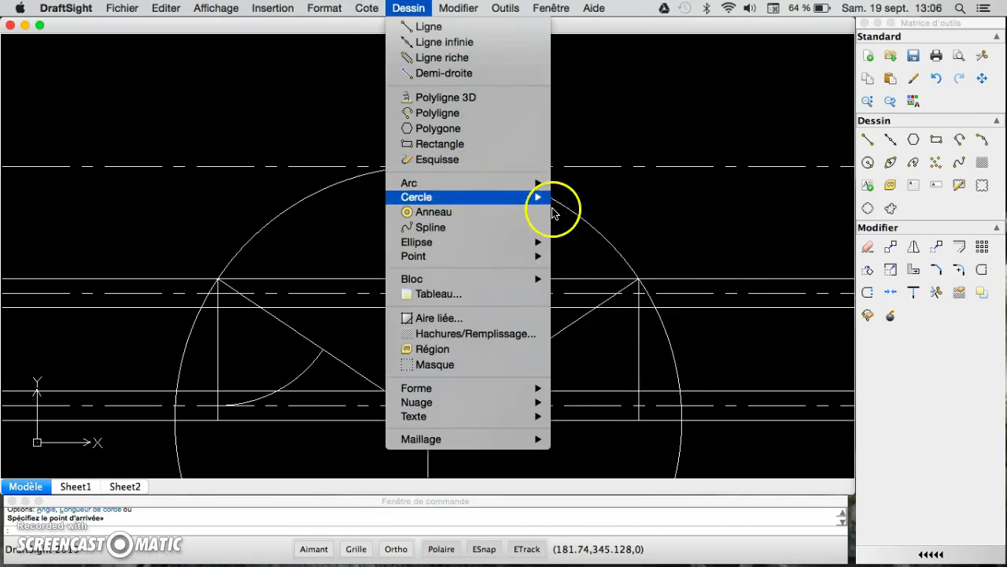
pyautogui.moveTo(547, 182)
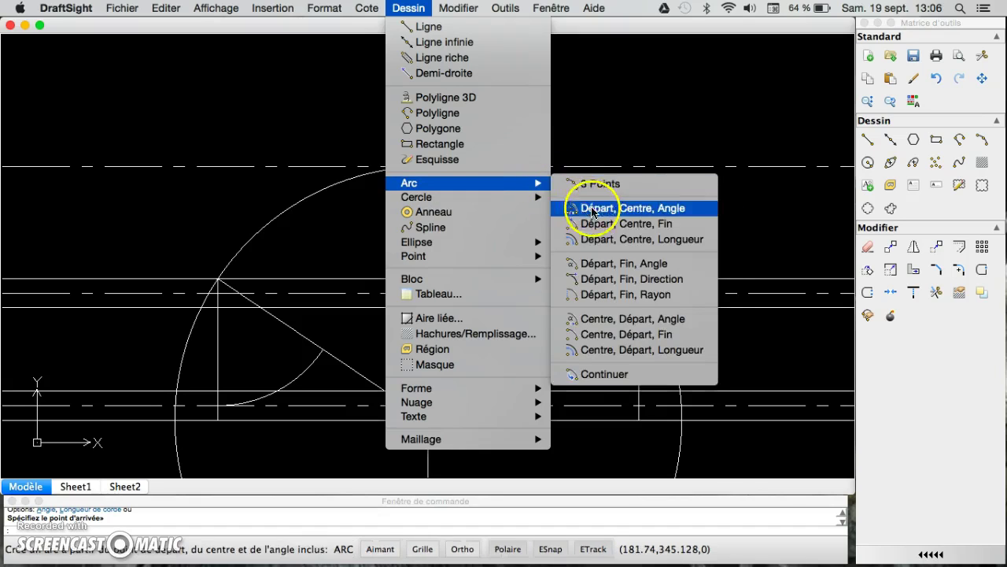
pyautogui.click(595, 224)
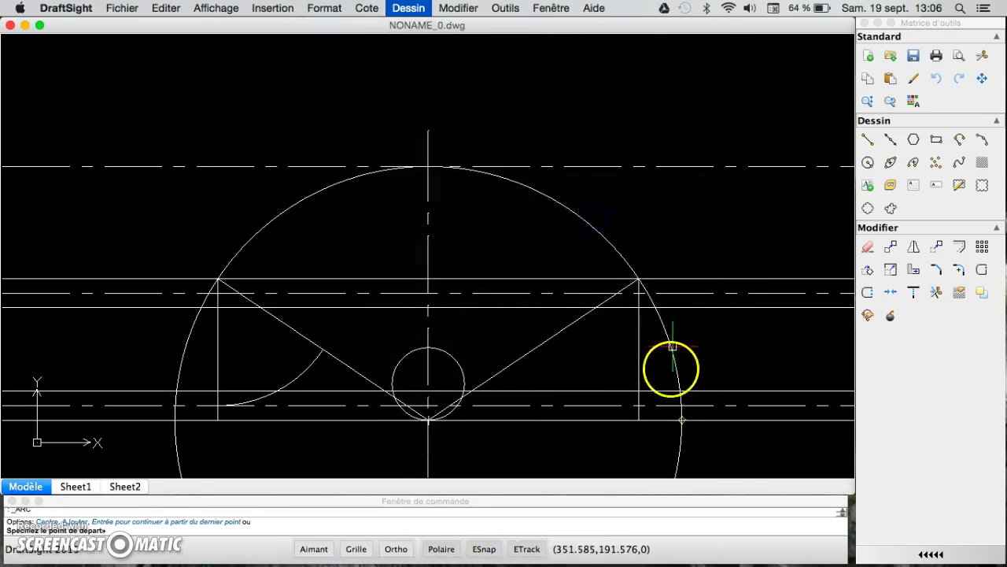
pyautogui.click(639, 405)
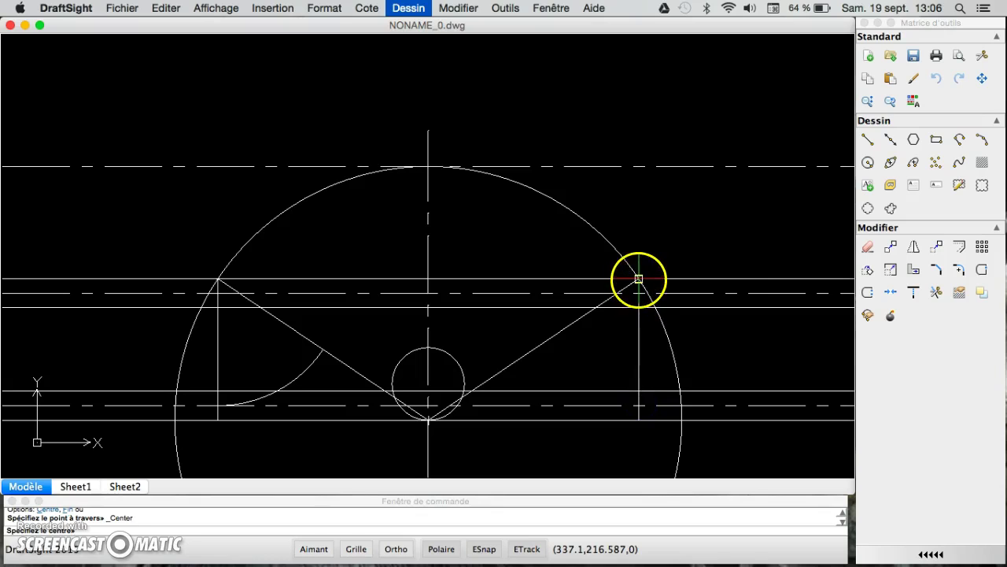
pyautogui.click(638, 279)
pyautogui.click(535, 340)
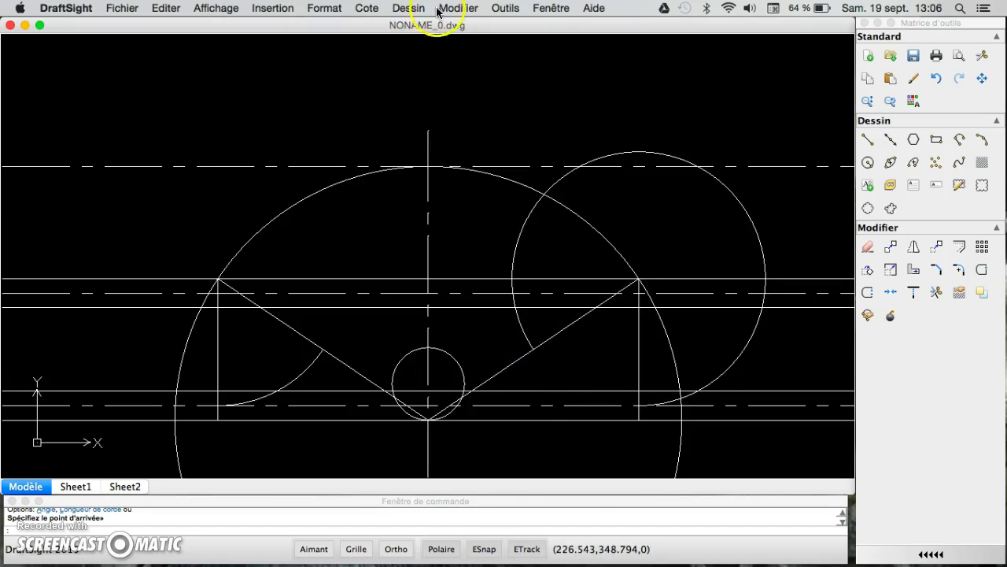
# Step: Draw a start-centre-end arc from the right sloped line to the right vertical line's crossing with the lower centre line, centred on their upper corner
pyautogui.click(408, 8)
pyautogui.moveTo(417, 184)
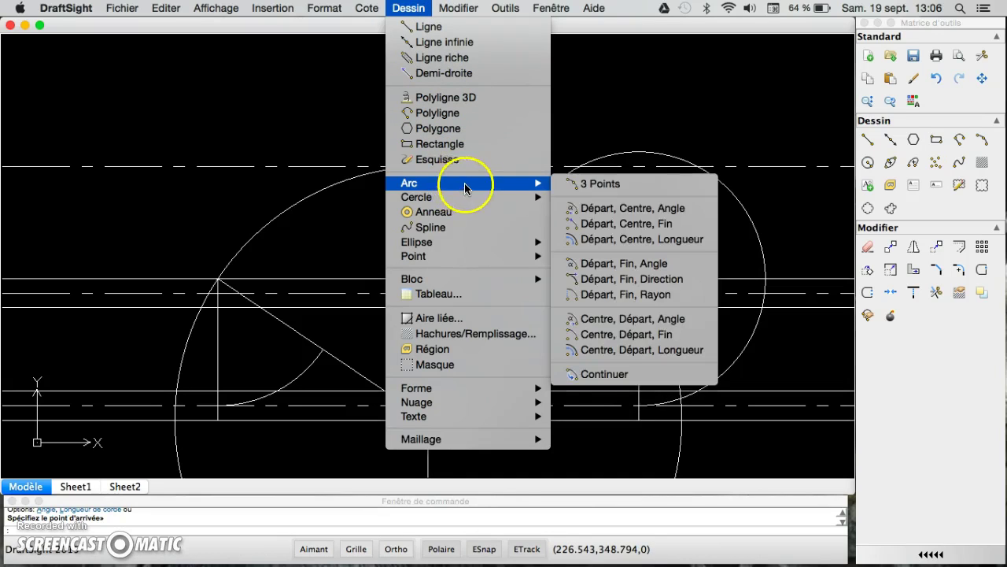
pyautogui.click(603, 224)
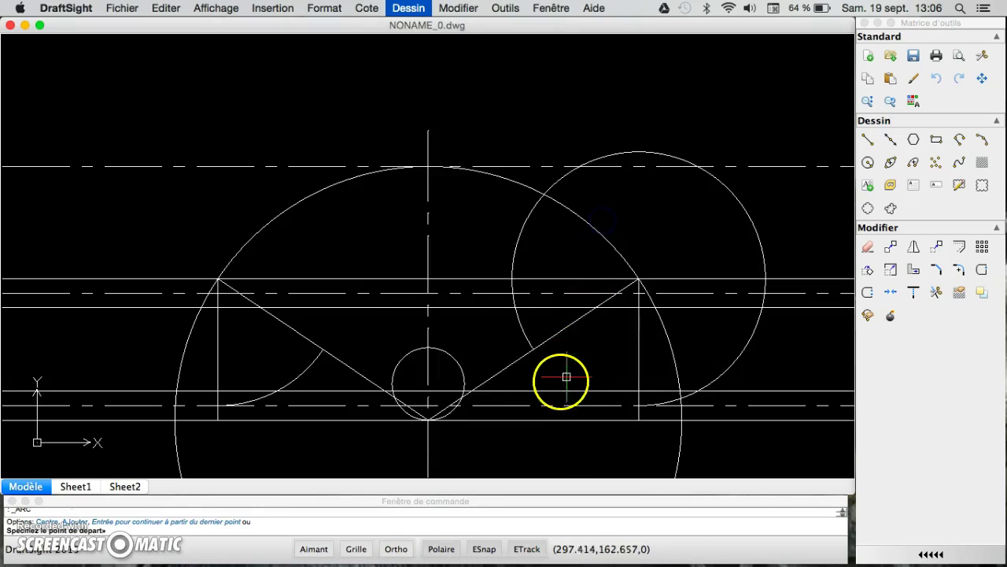
pyautogui.click(536, 347)
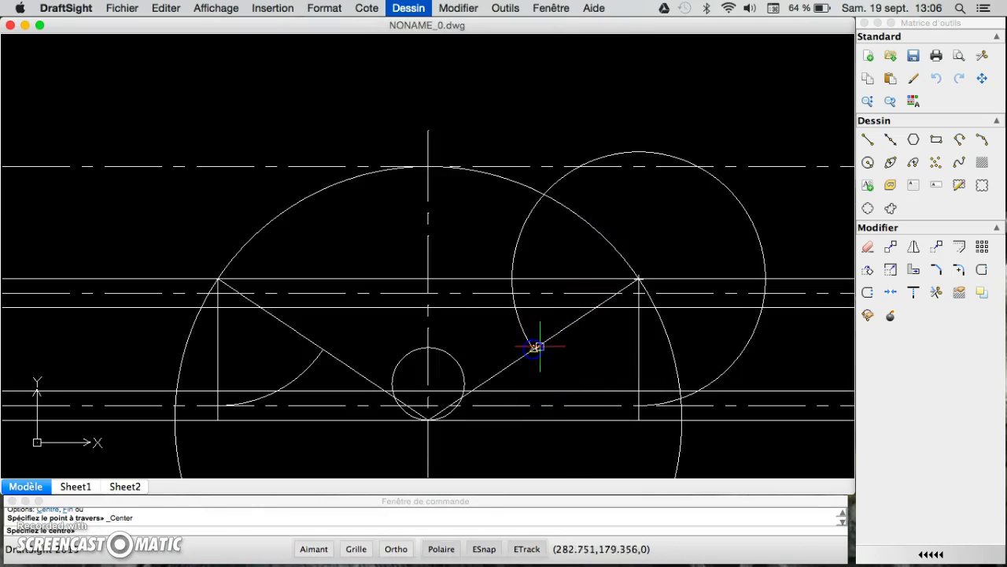
pyautogui.click(638, 279)
pyautogui.click(639, 402)
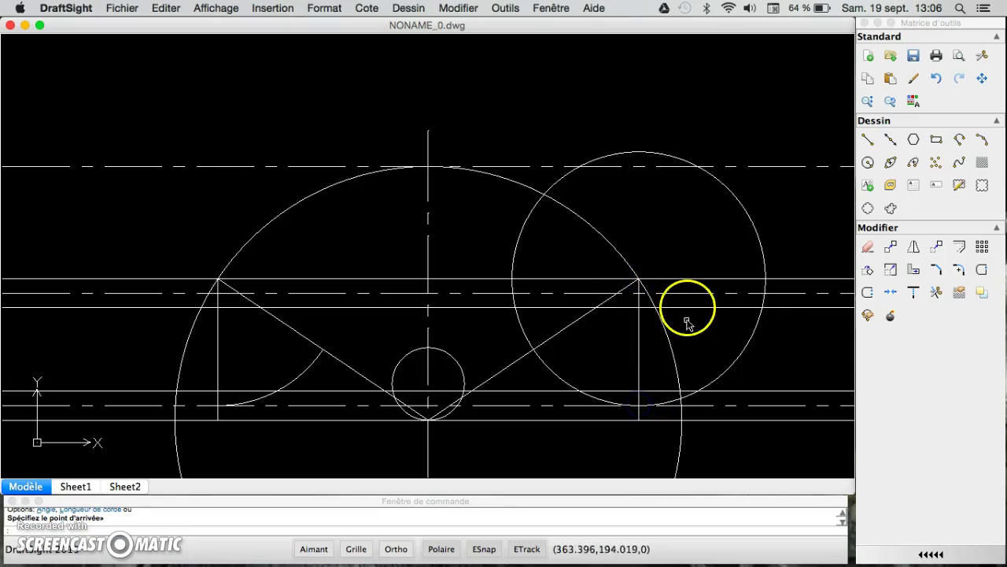
# Step: Delete the oversized arc centred on the right vertical line's upper corner, keeping the short arc beneath it
pyautogui.click(741, 354)
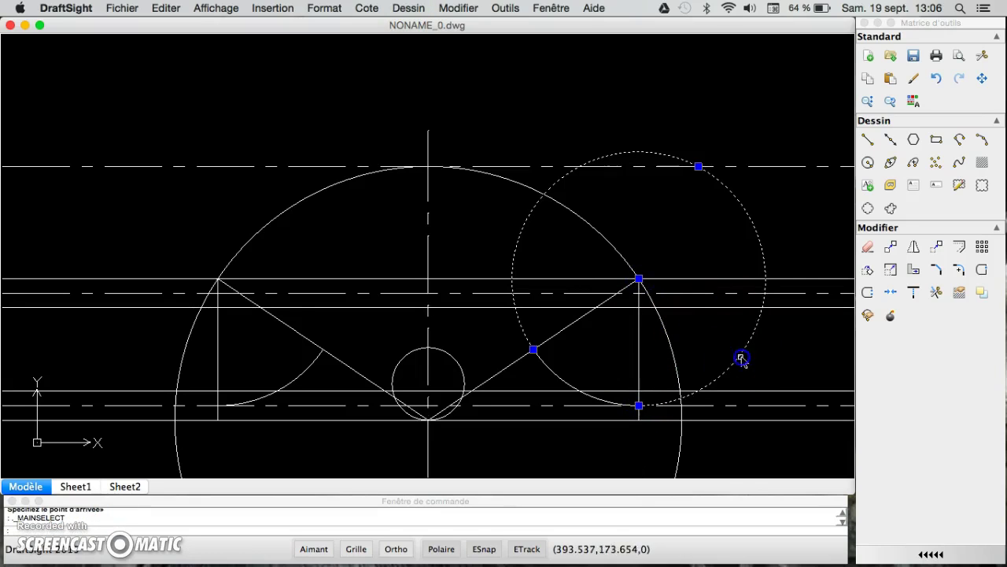
pyautogui.click(869, 249)
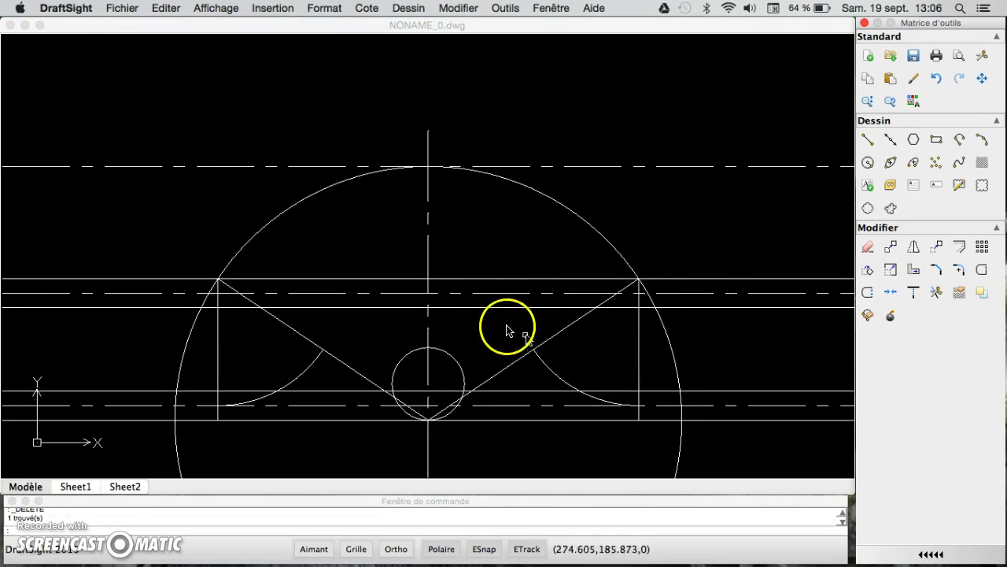
# Step: Draw a start-centre-end arc from the right arc's upper end to the left arc's upper end, centred on the sloped lines' shared lower point
pyautogui.click(406, 11)
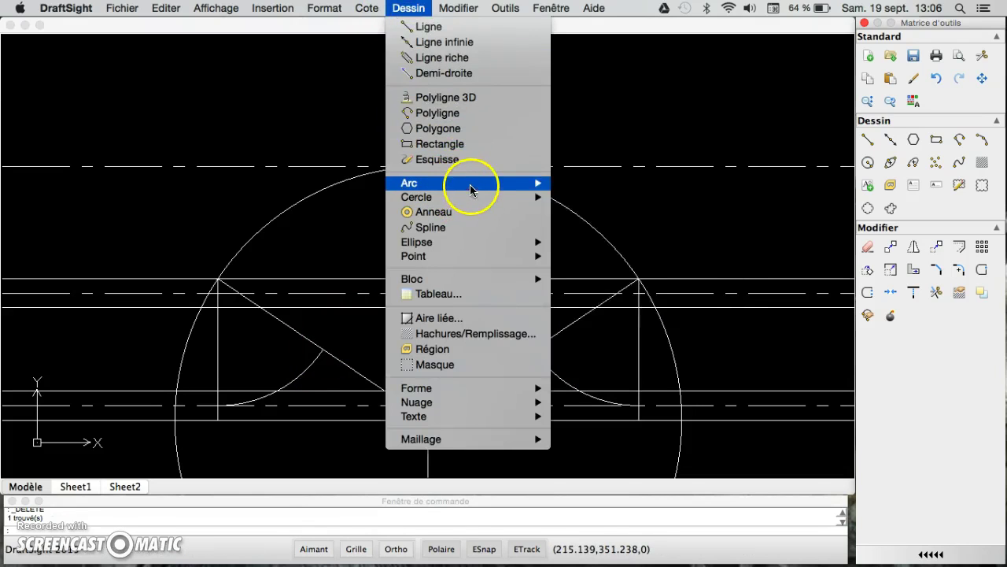
pyautogui.moveTo(470, 185)
pyautogui.click(611, 224)
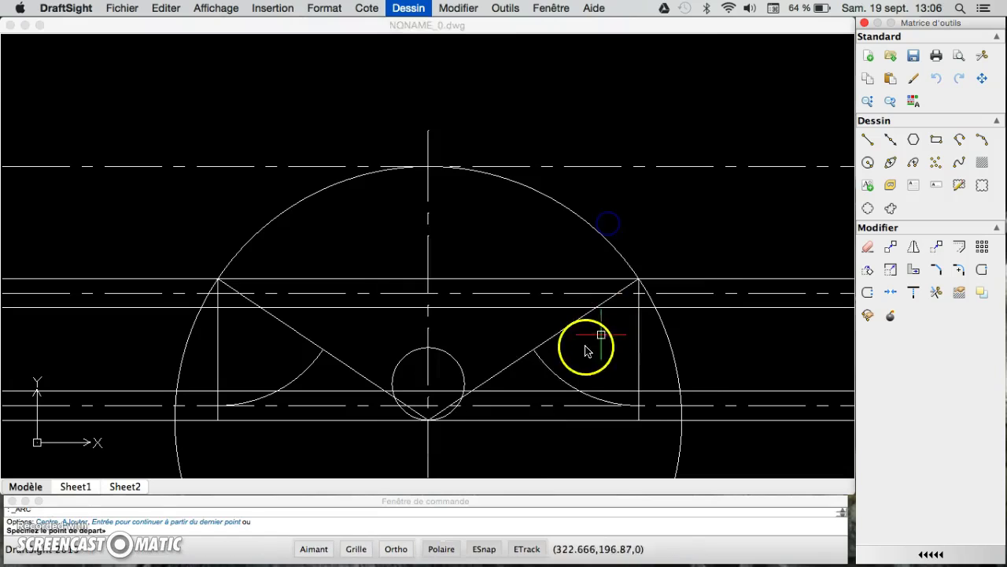
pyautogui.click(534, 351)
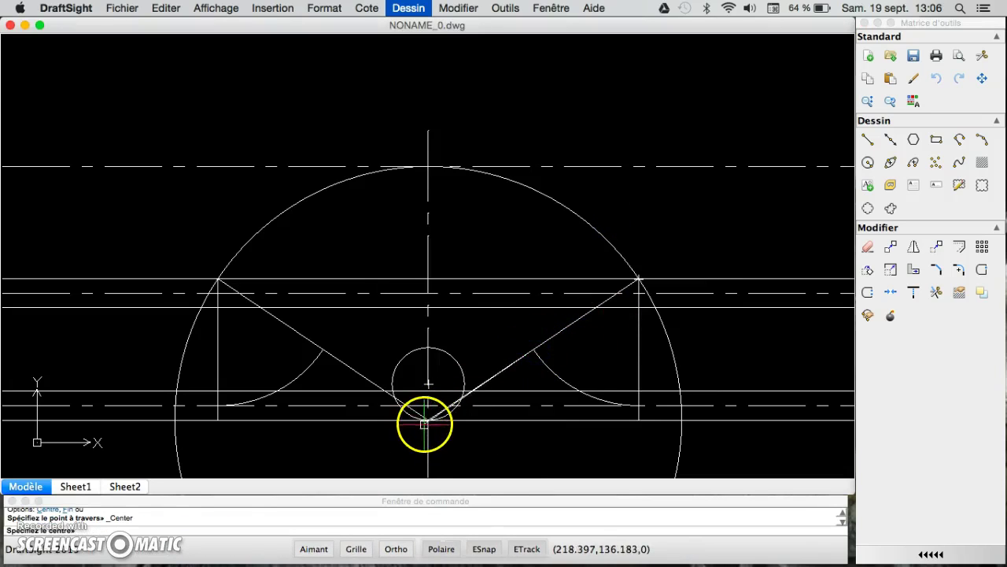
pyautogui.click(428, 419)
pyautogui.click(322, 349)
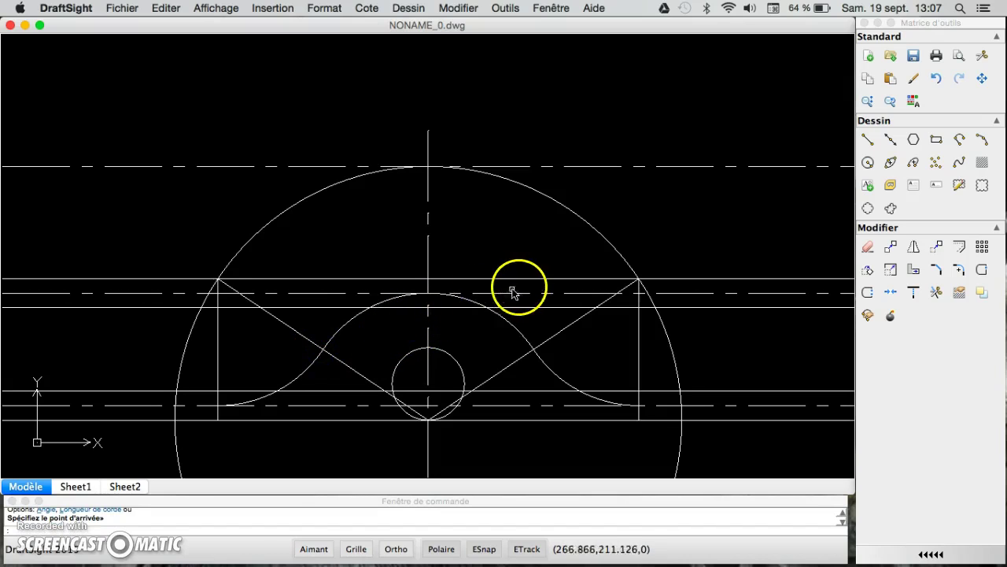
# Step: Offset the left connecting arc by 8 on both its upper and lower sides
pyautogui.click(249, 401)
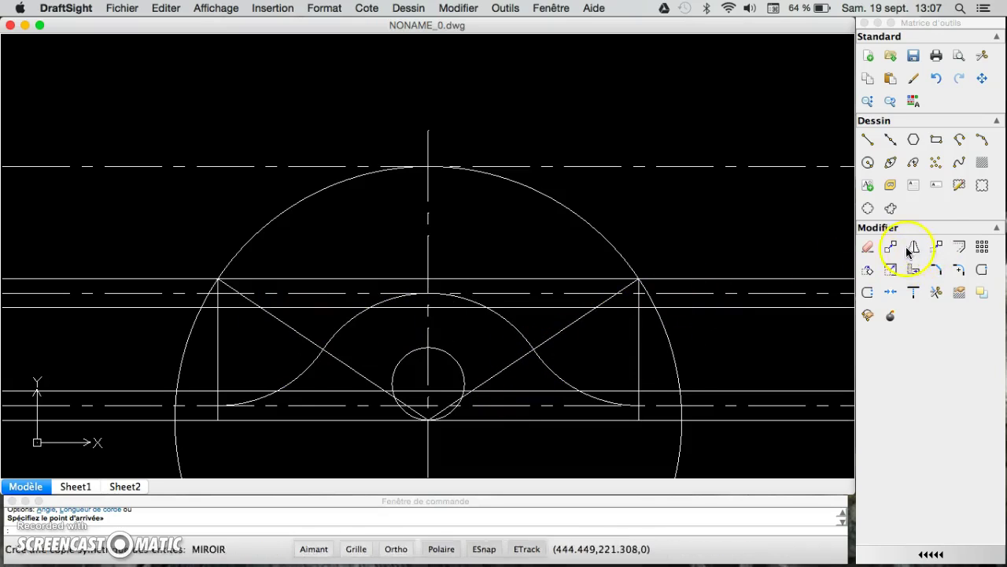
pyautogui.click(959, 247)
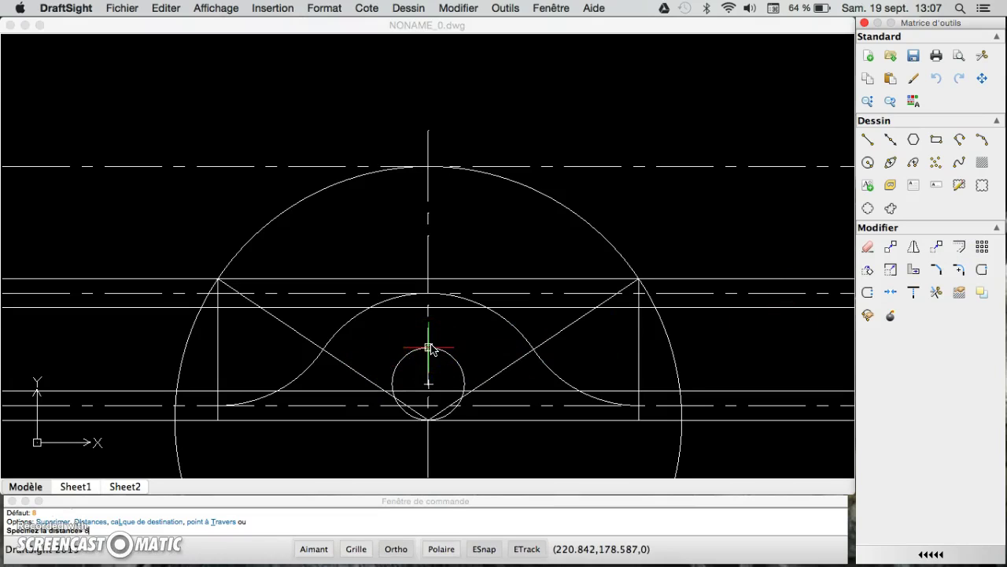
pyautogui.press('Return')
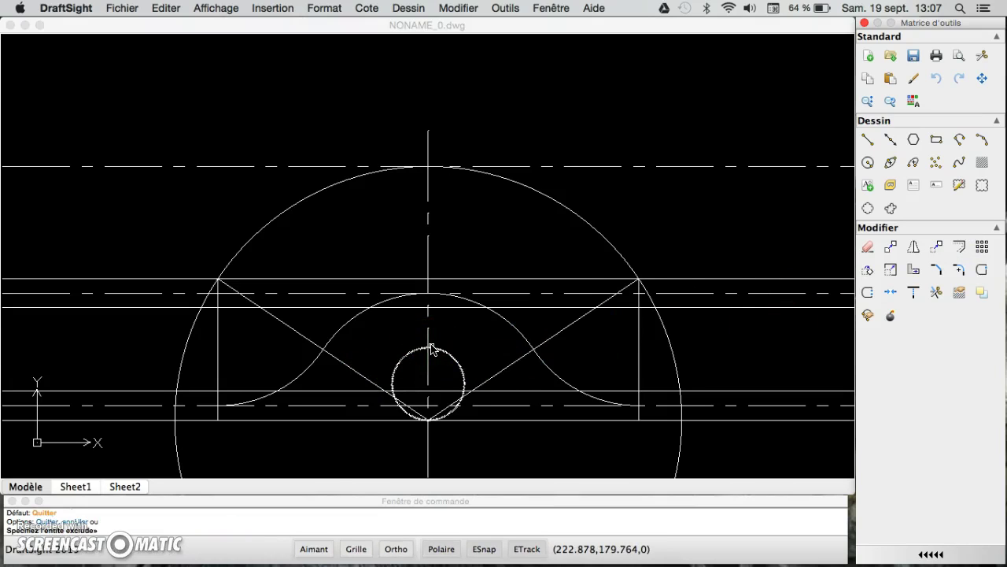
pyautogui.click(305, 375)
pyautogui.click(280, 366)
pyautogui.click(297, 380)
pyautogui.click(281, 351)
# Step: Offset the central crest arc and the right connecting arc by 8 on both sides
pyautogui.click(337, 332)
pyautogui.click(335, 331)
pyautogui.click(337, 341)
pyautogui.click(349, 344)
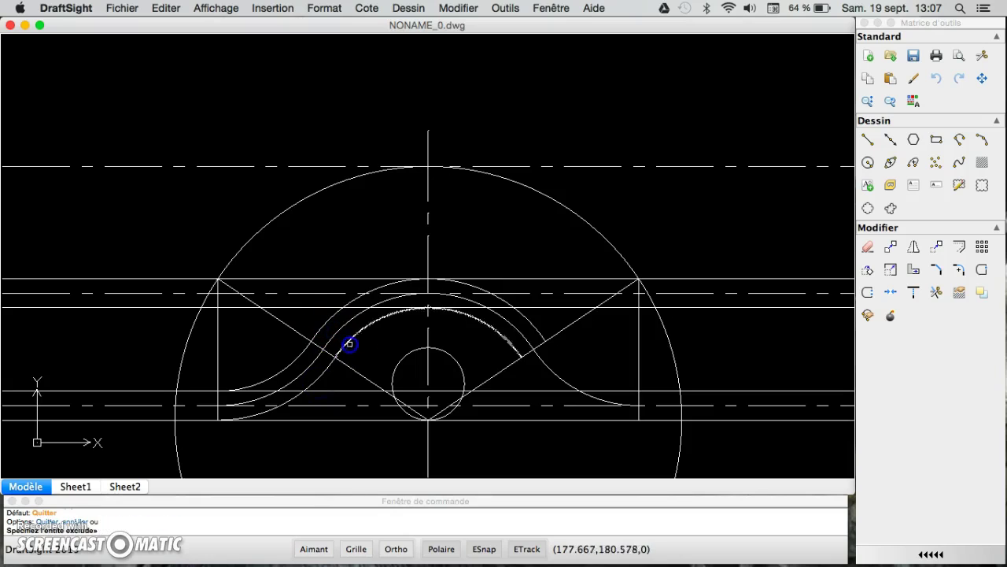
pyautogui.click(561, 378)
pyautogui.click(571, 363)
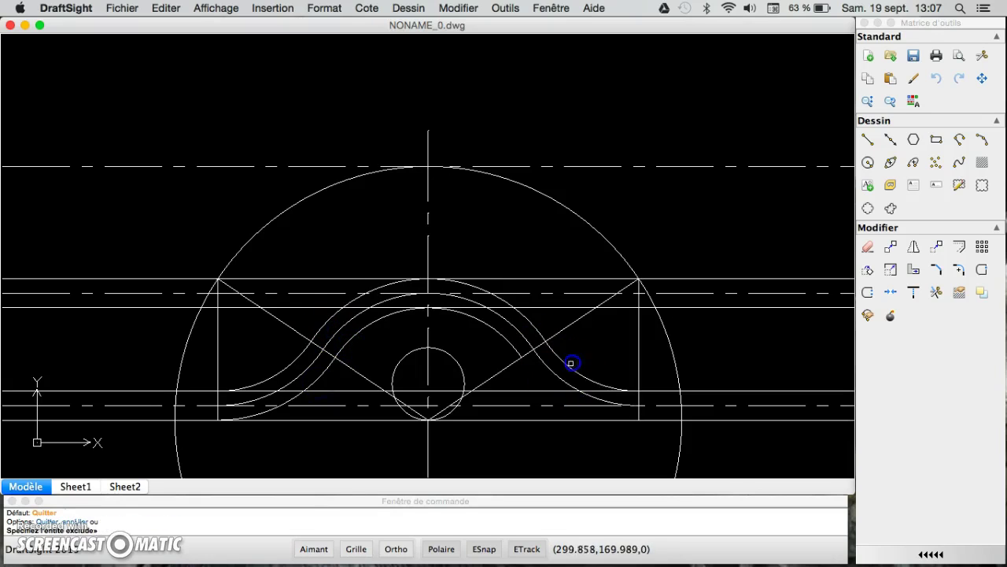
pyautogui.click(558, 377)
pyautogui.click(547, 376)
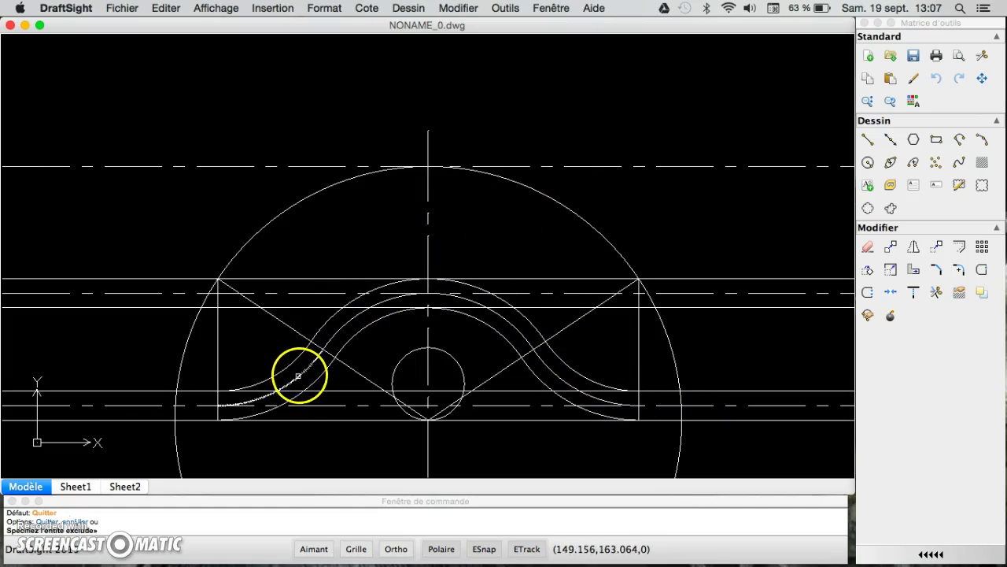
# Step: Set the current line style to CENTER in the drawing properties with nothing selected
pyautogui.click(913, 100)
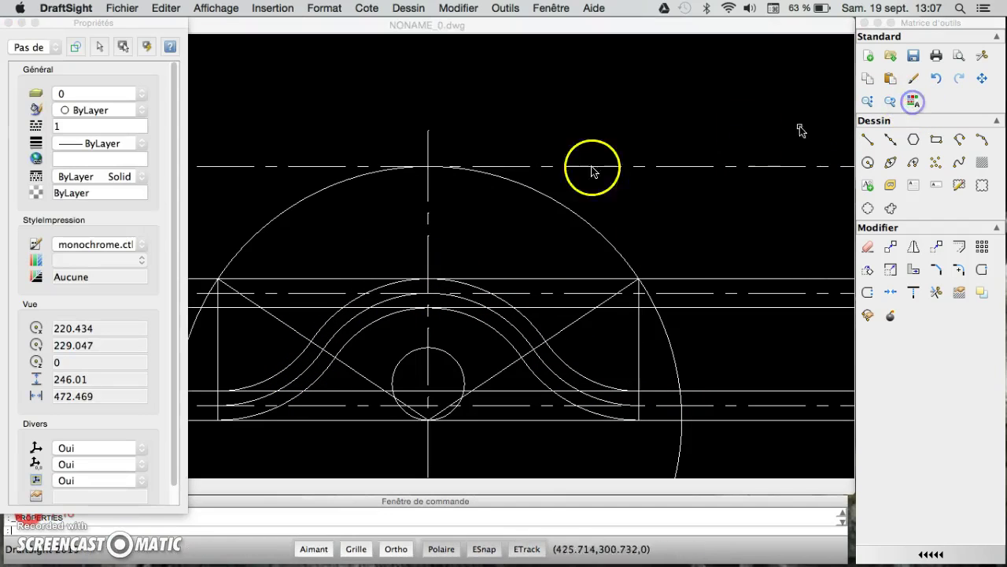
pyautogui.click(142, 175)
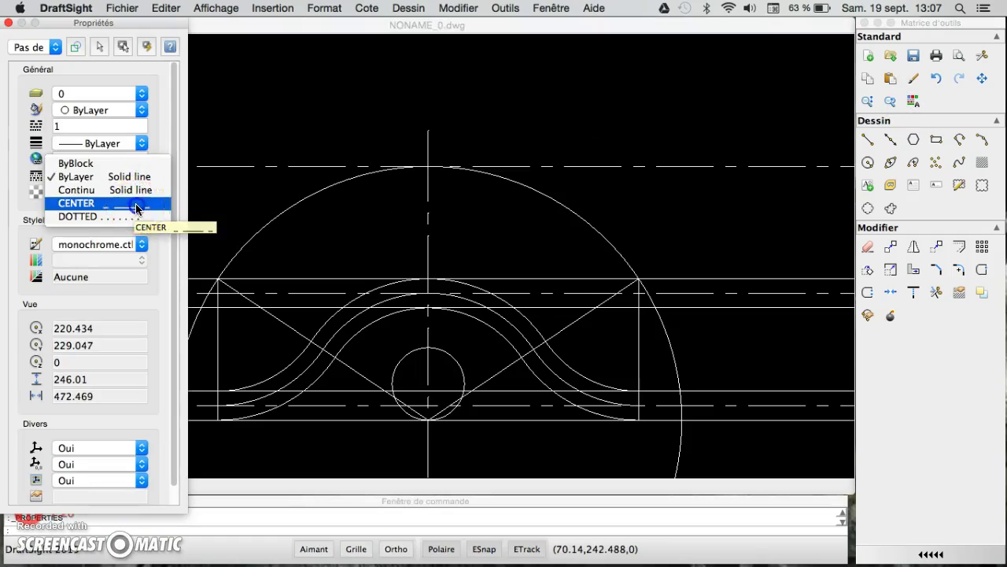
pyautogui.click(136, 207)
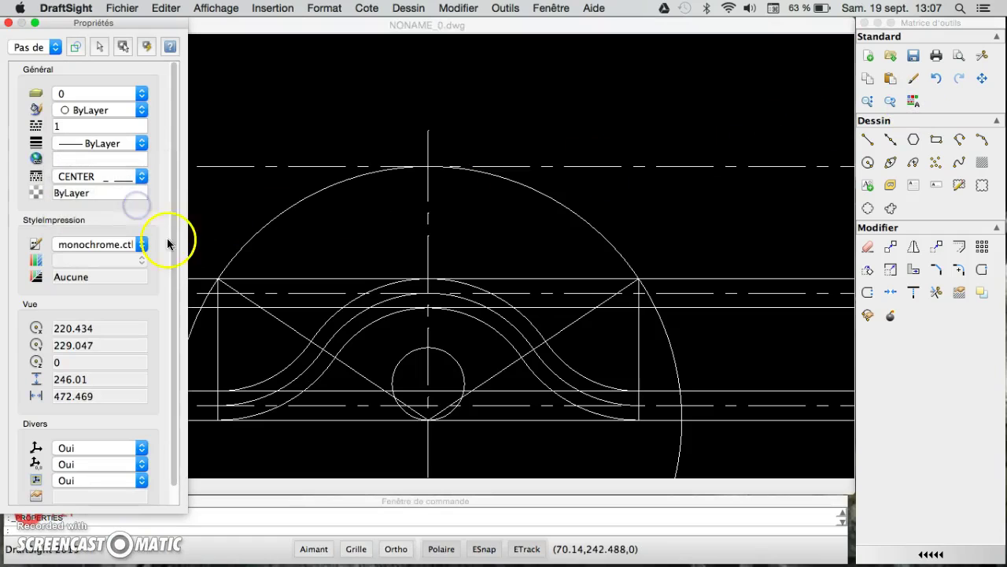
# Step: Change the line style of the middle crest arc and the middle right arc to CENTER, and close the properties
pyautogui.click(355, 321)
pyautogui.click(138, 193)
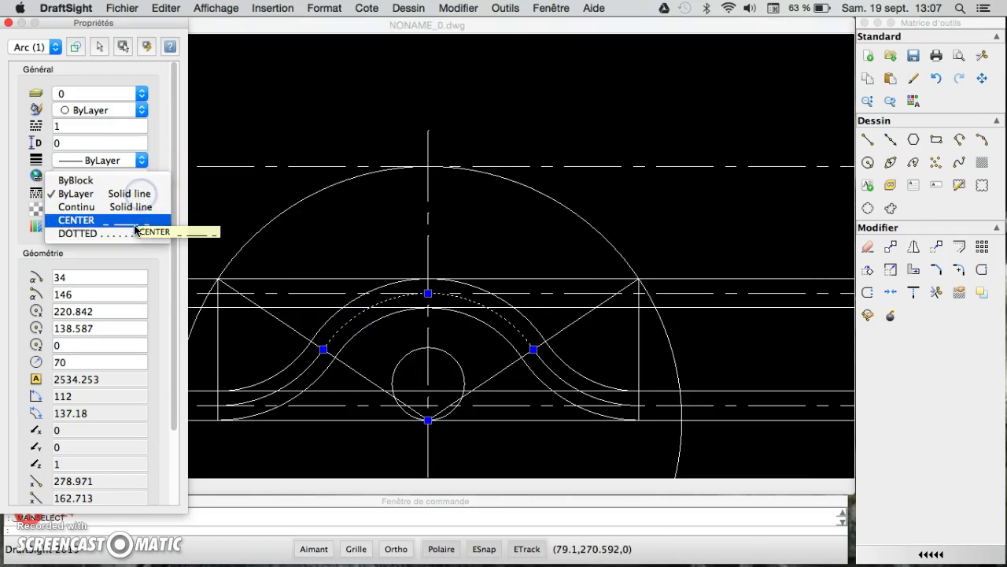
pyautogui.click(139, 223)
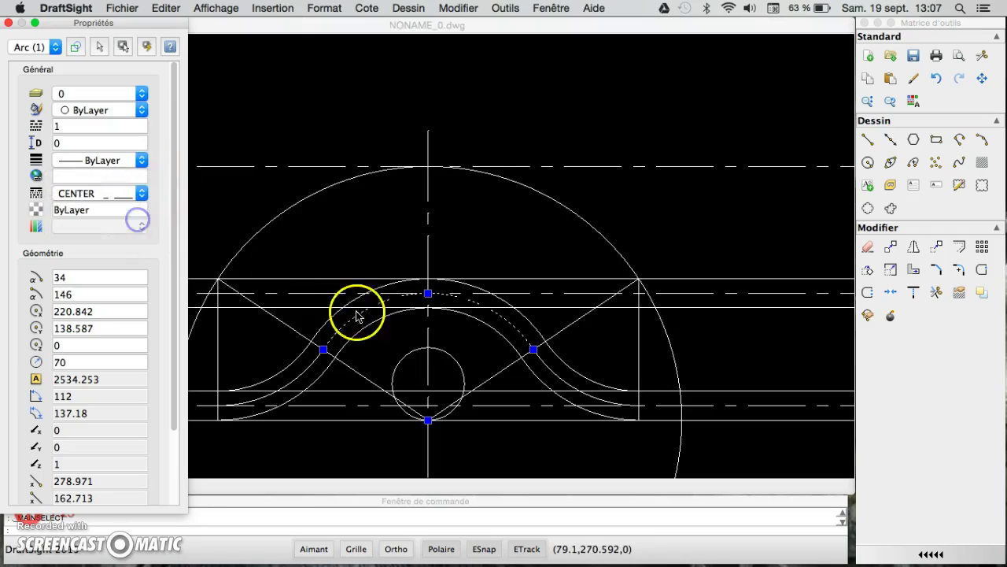
pyautogui.click(550, 366)
pyautogui.click(142, 195)
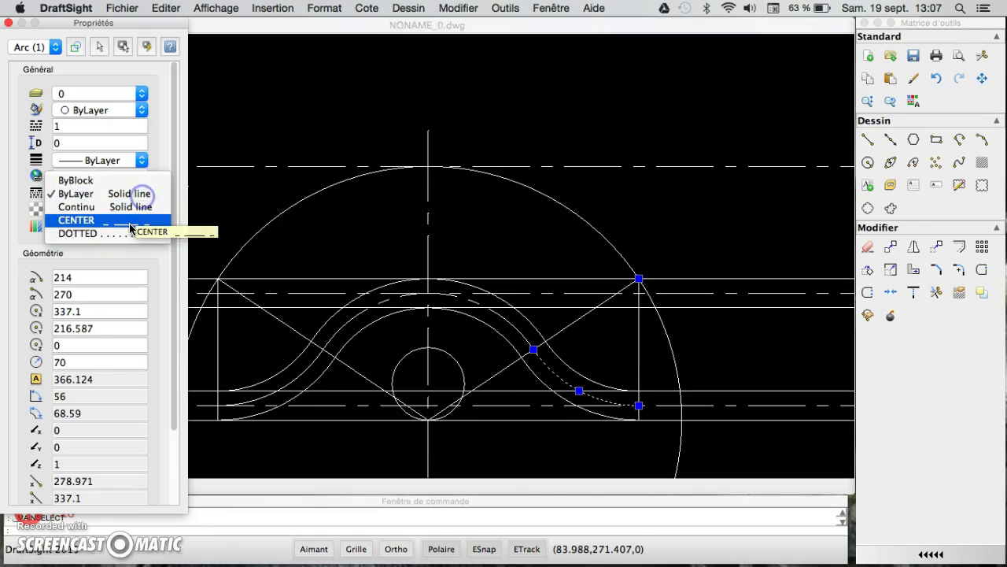
pyautogui.click(131, 225)
pyautogui.press('Escape')
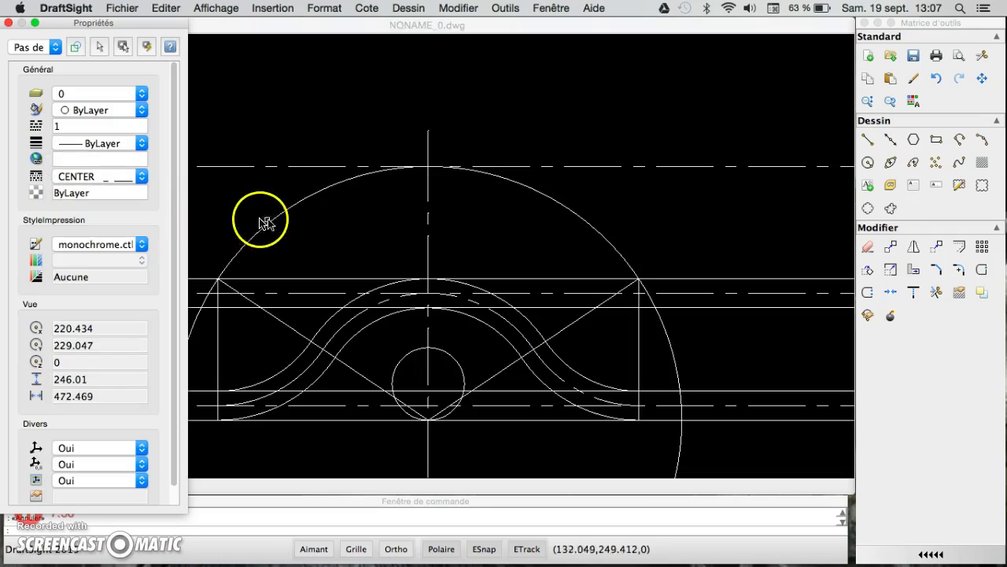
pyautogui.click(232, 210)
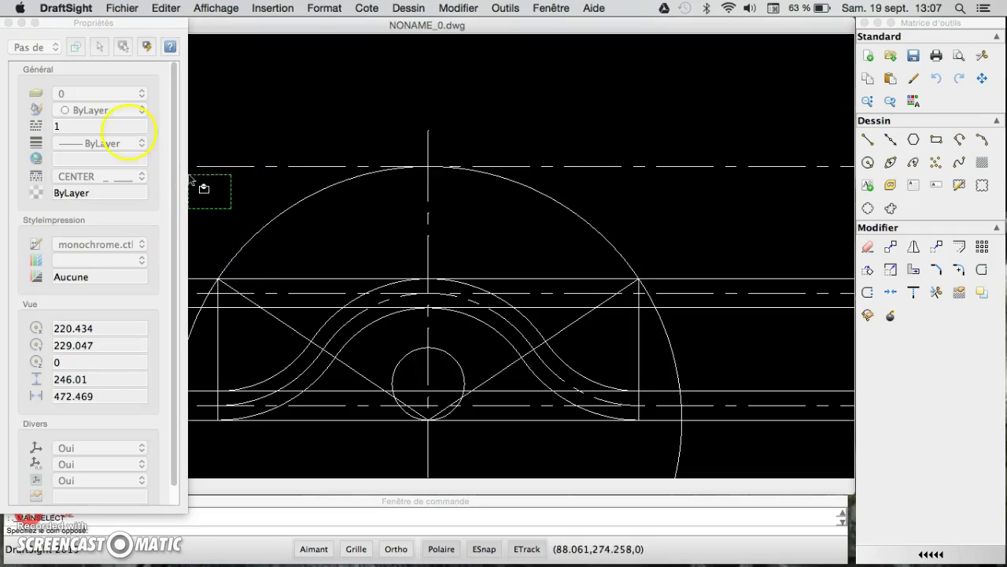
pyautogui.click(8, 26)
pyautogui.press('Escape')
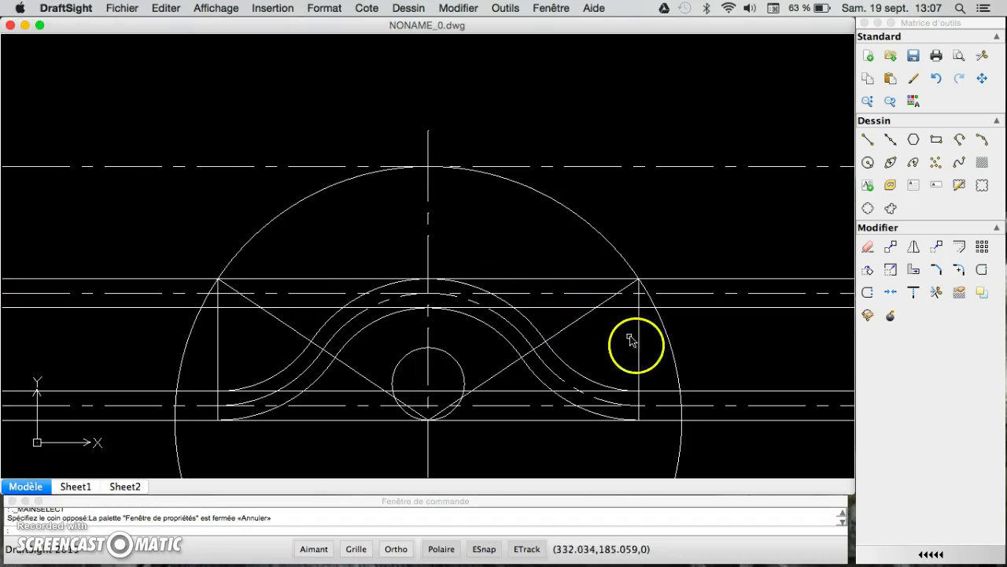